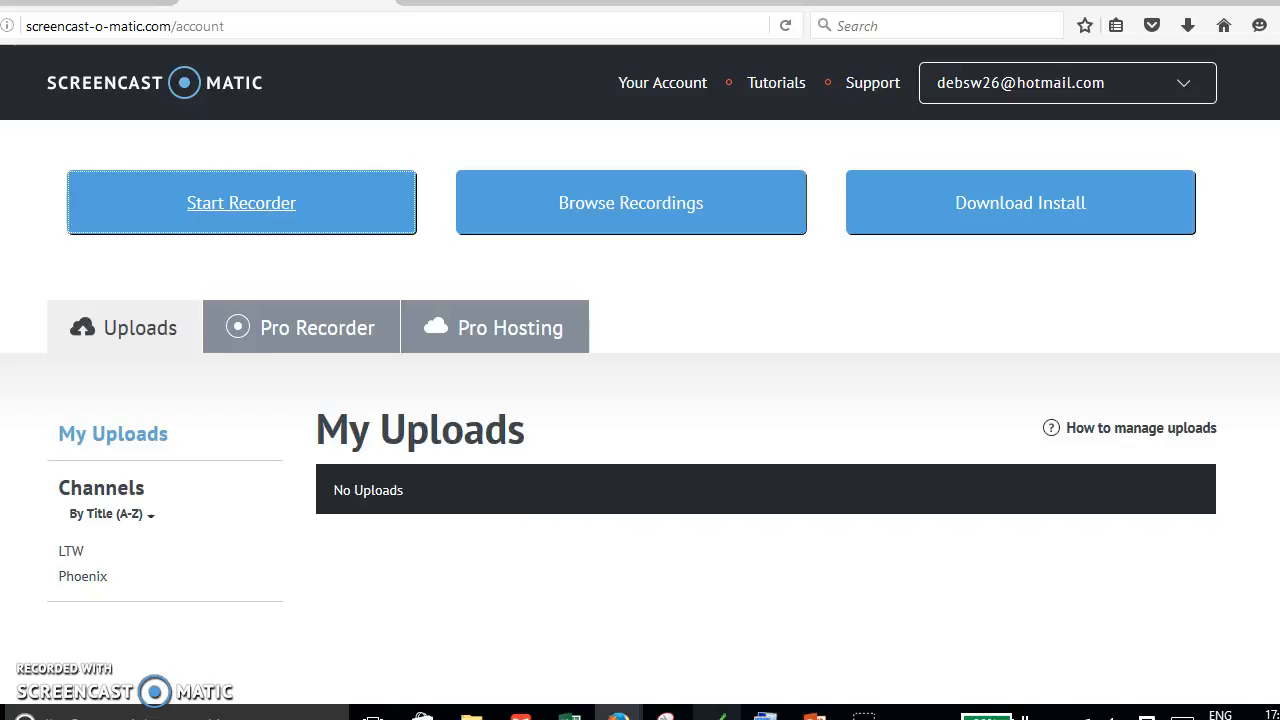
- Switch to Ninja Blaster, open Link Poster I for Facebook groups and choose the saved account
left_click(720, 714)
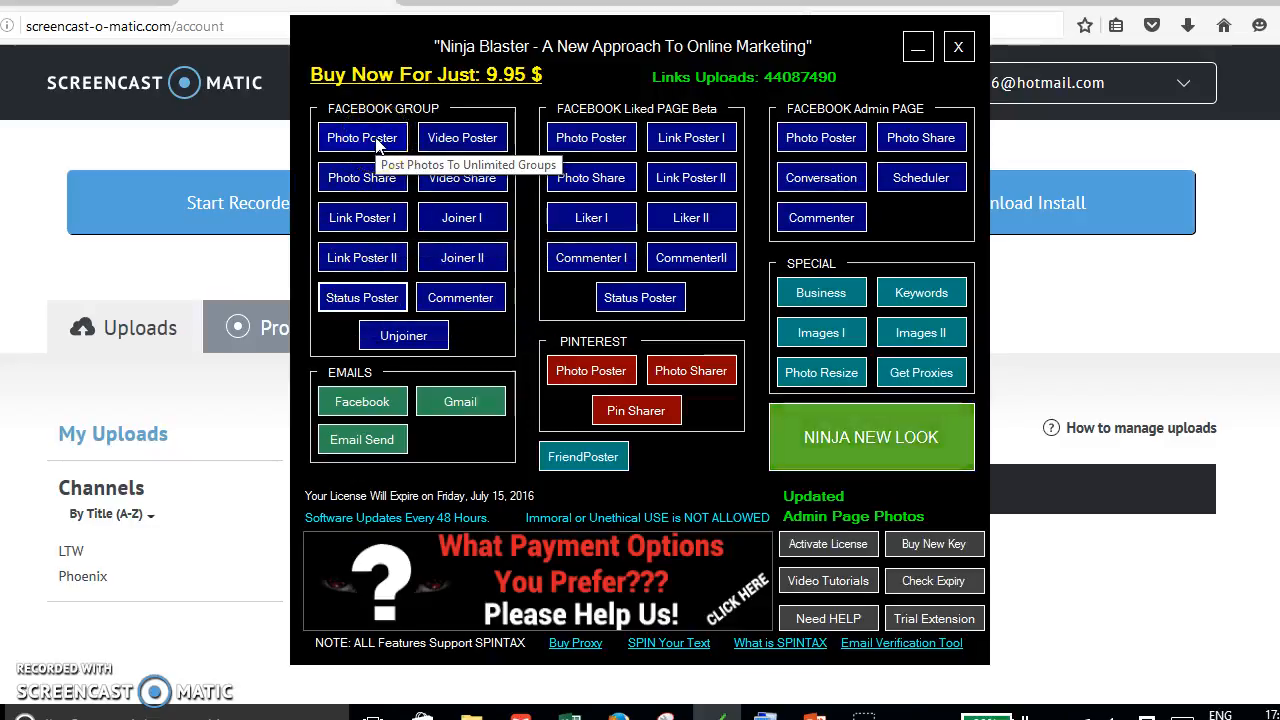
left_click(390, 228)
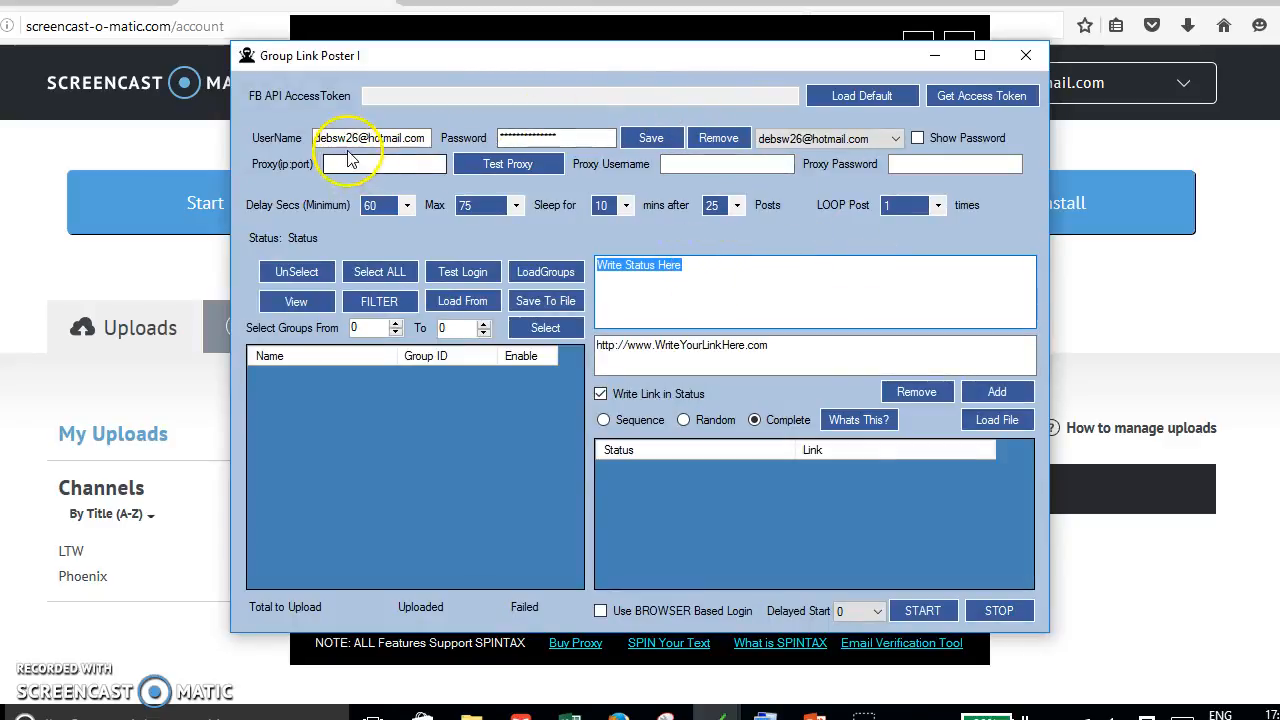
left_click(770, 138)
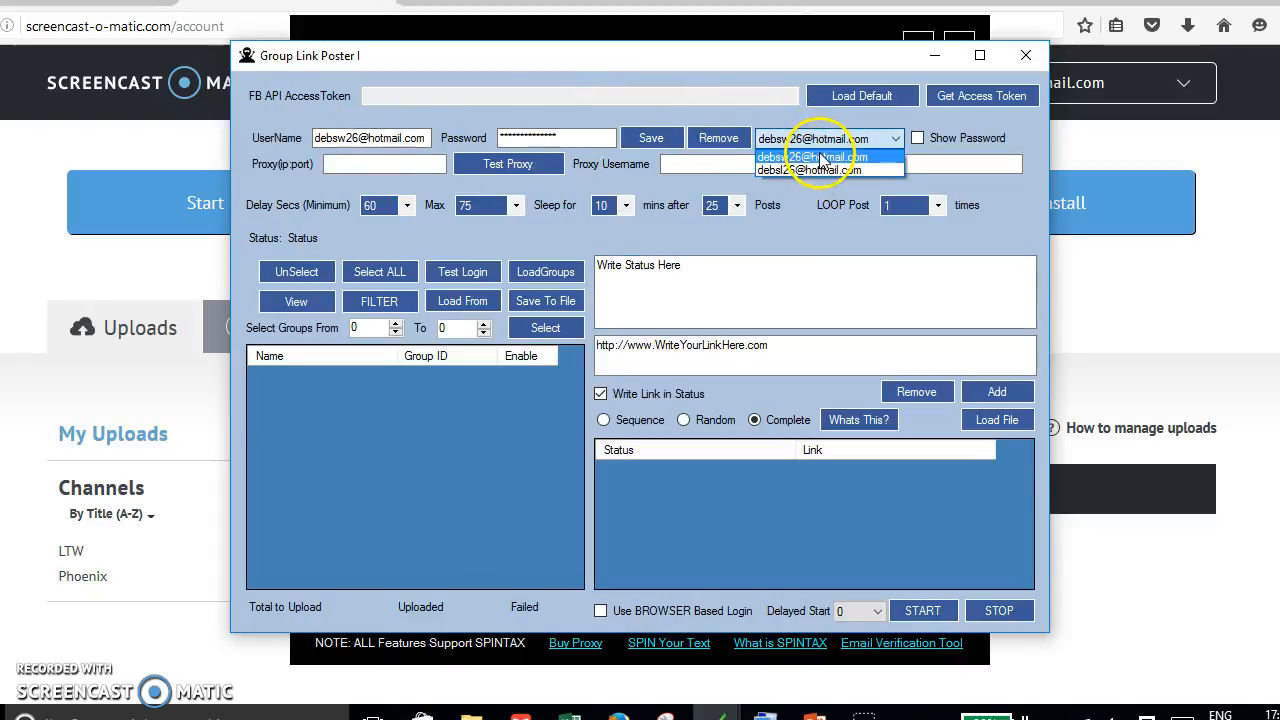
left_click(820, 141)
left_click(937, 165)
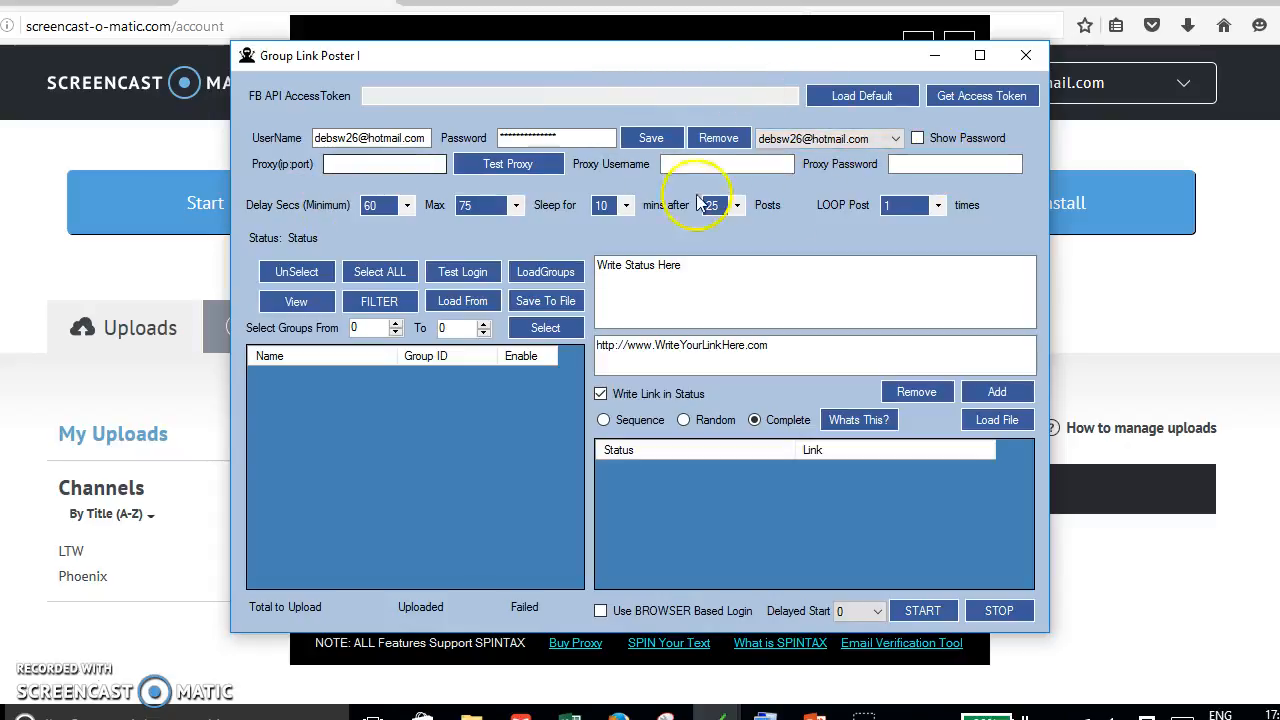
- Set the minimum delay between posts to 300 seconds and load the account's Facebook groups
left_click(383, 220)
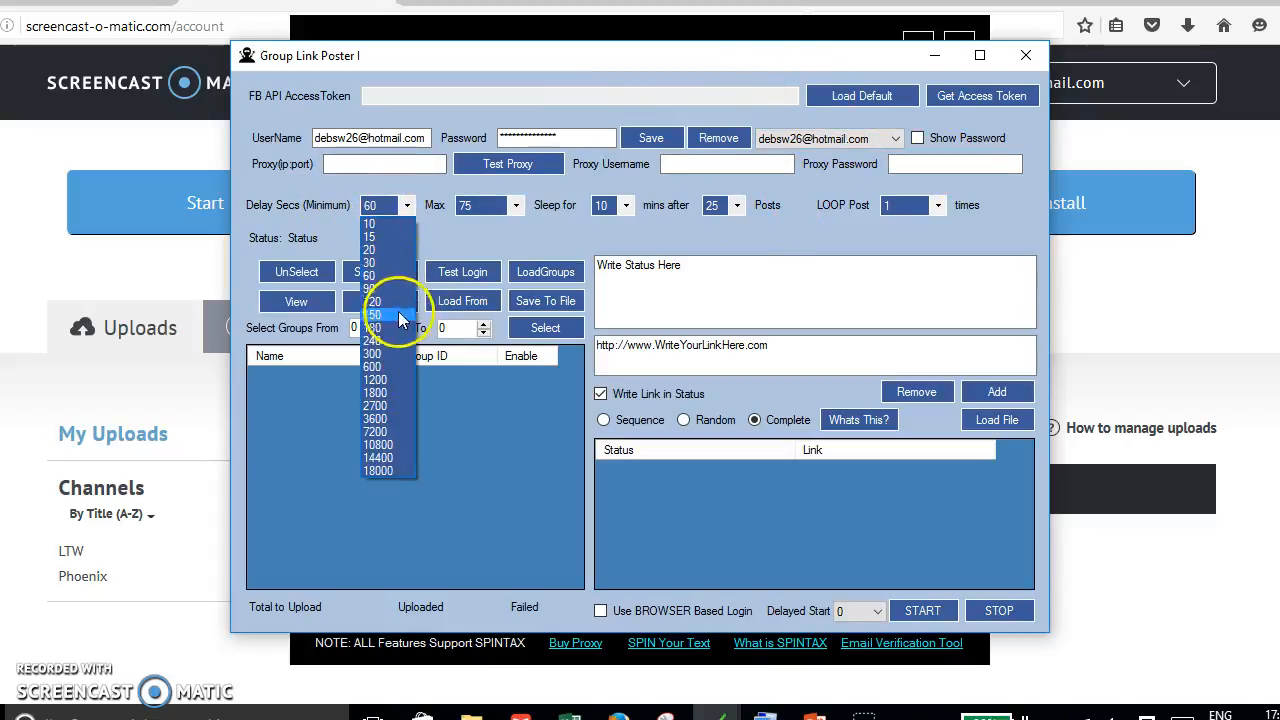
left_click(381, 357)
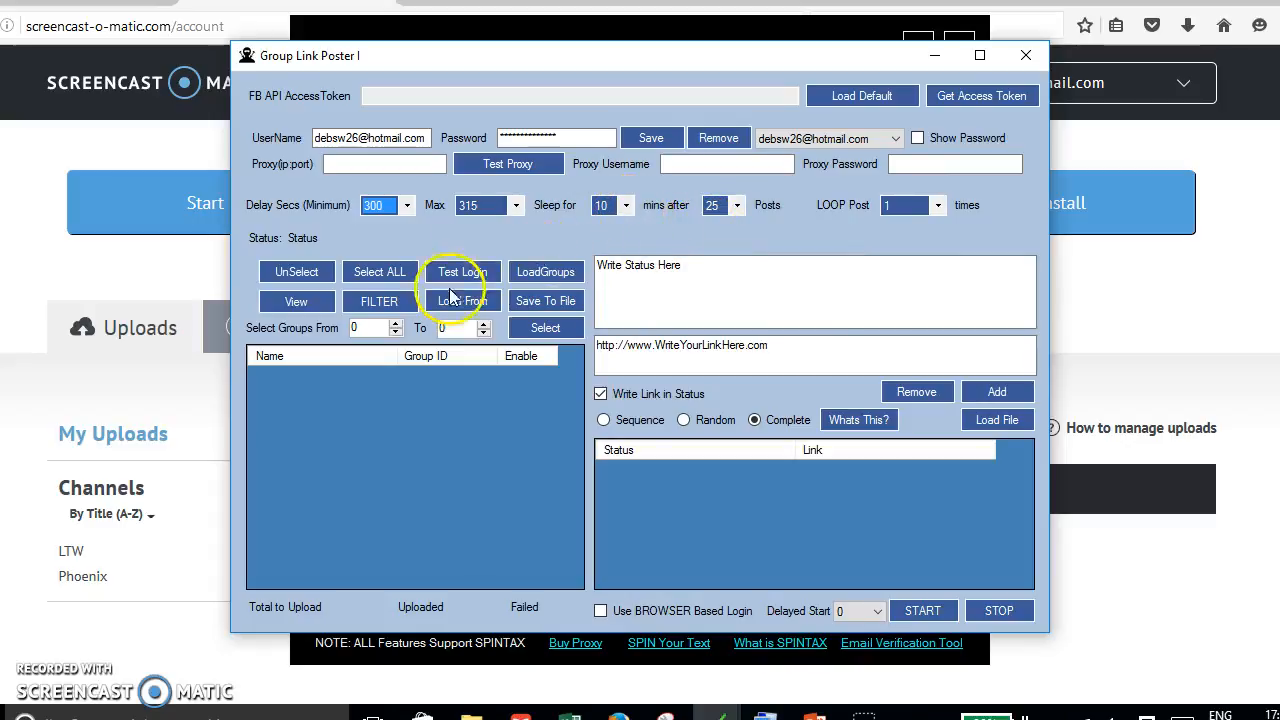
left_click(549, 276)
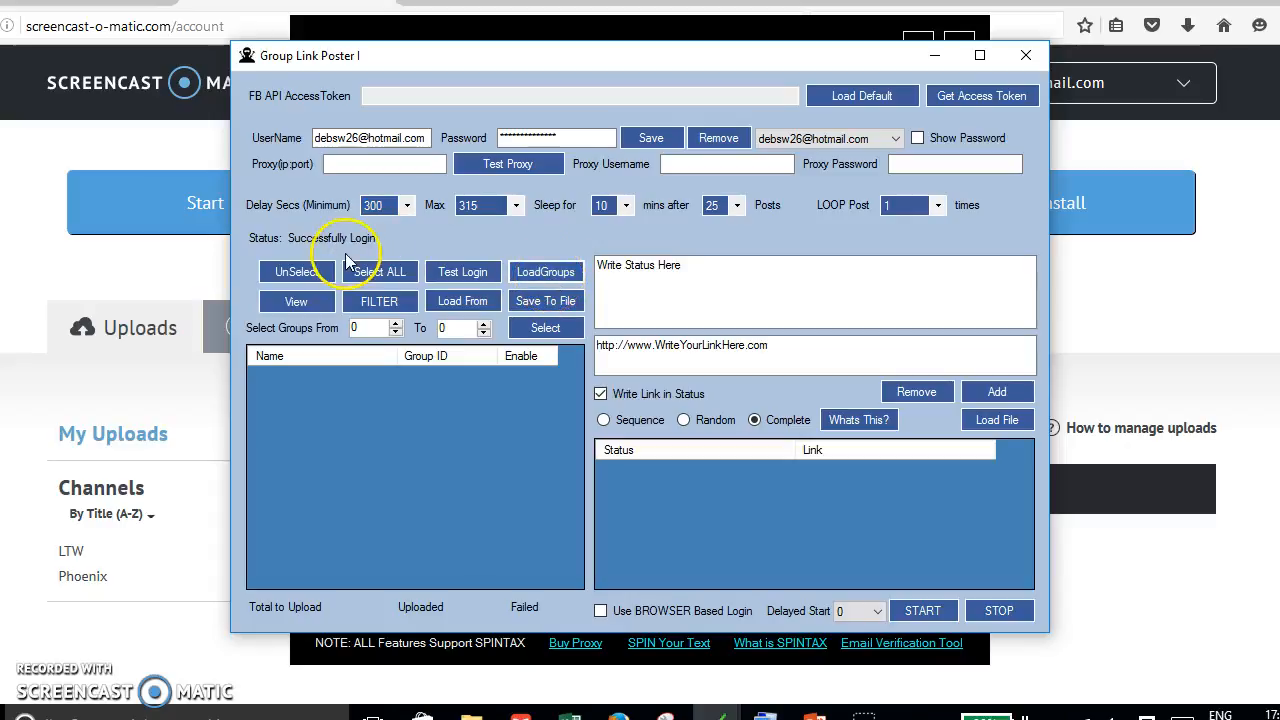
- Switch to Facebook in the browser and search for the account holder's own posts
left_click_drag(704, 260, 593, 273)
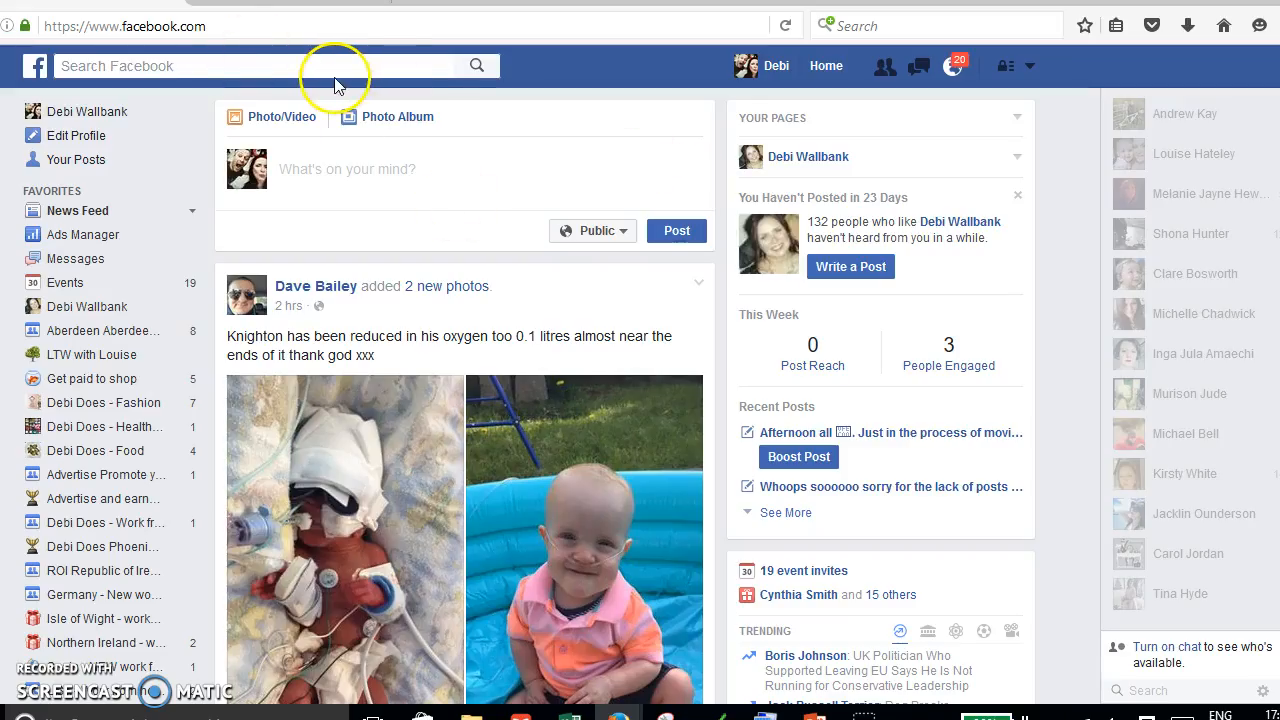
left_click(285, 68)
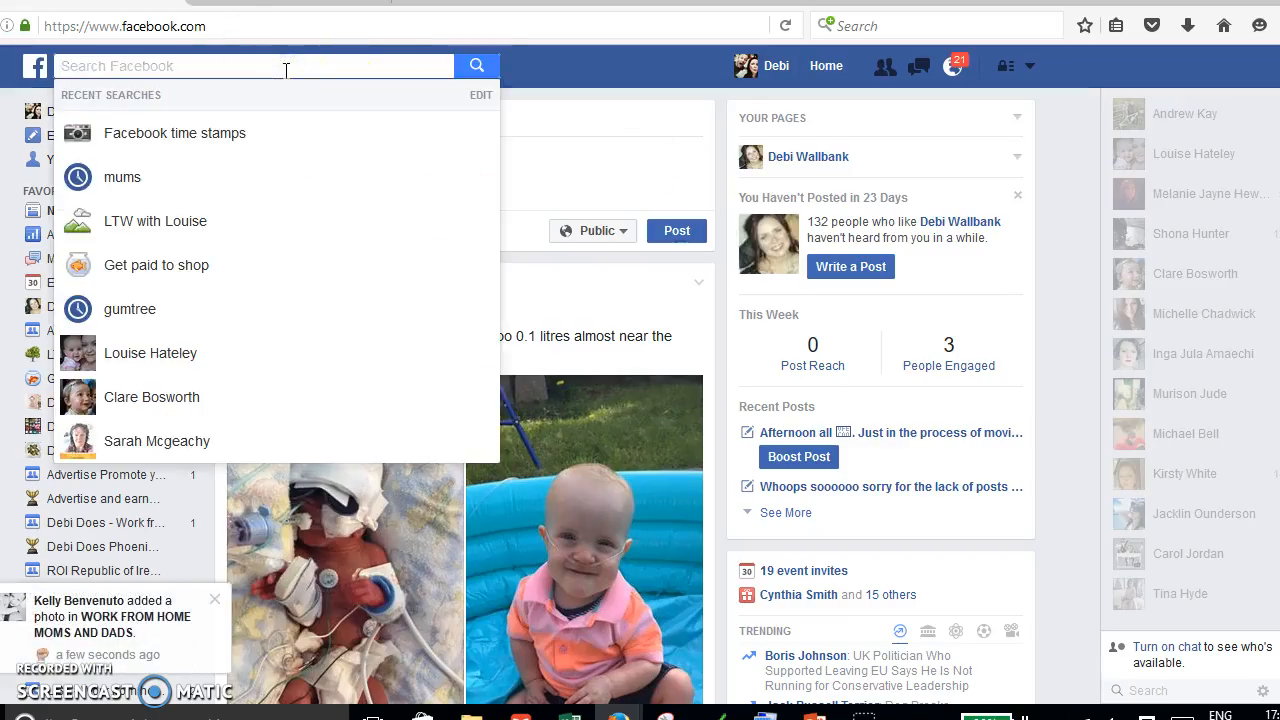
type("debi")
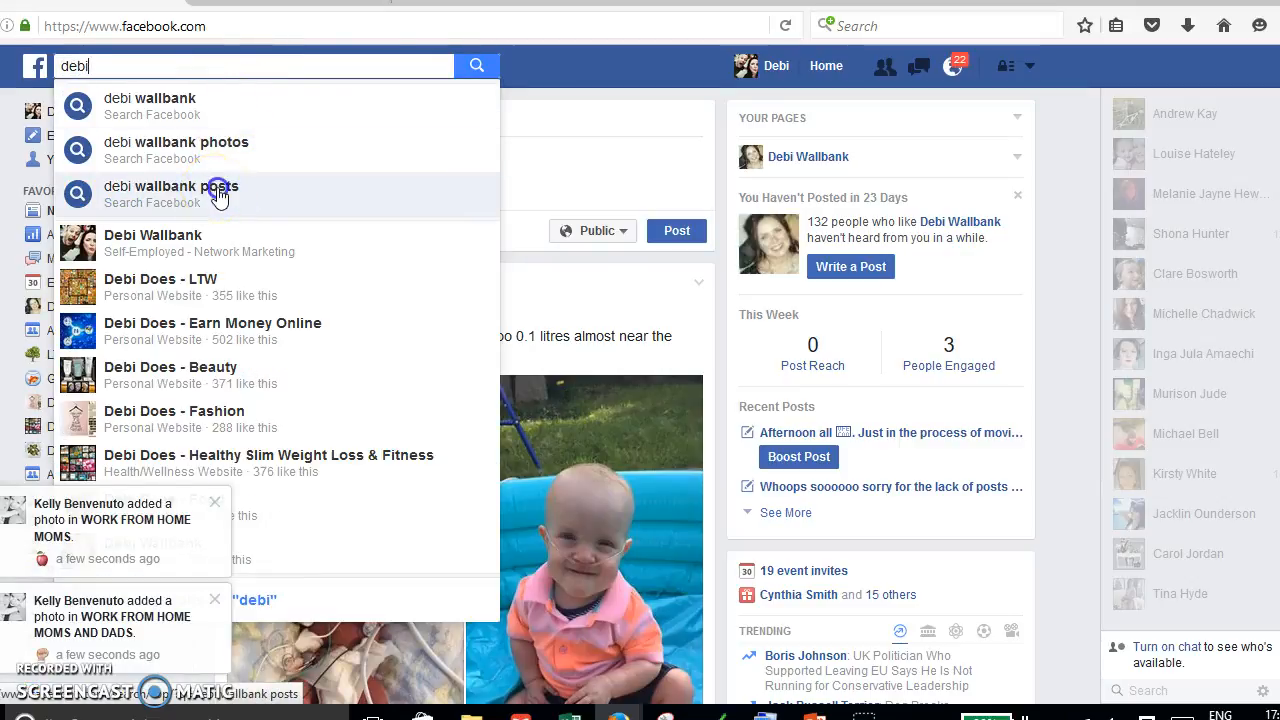
left_click(219, 196)
- Find the account holder's public post about winning a car, expand it and copy its text through "UK only......"
scroll(386, 223, "down", 5)
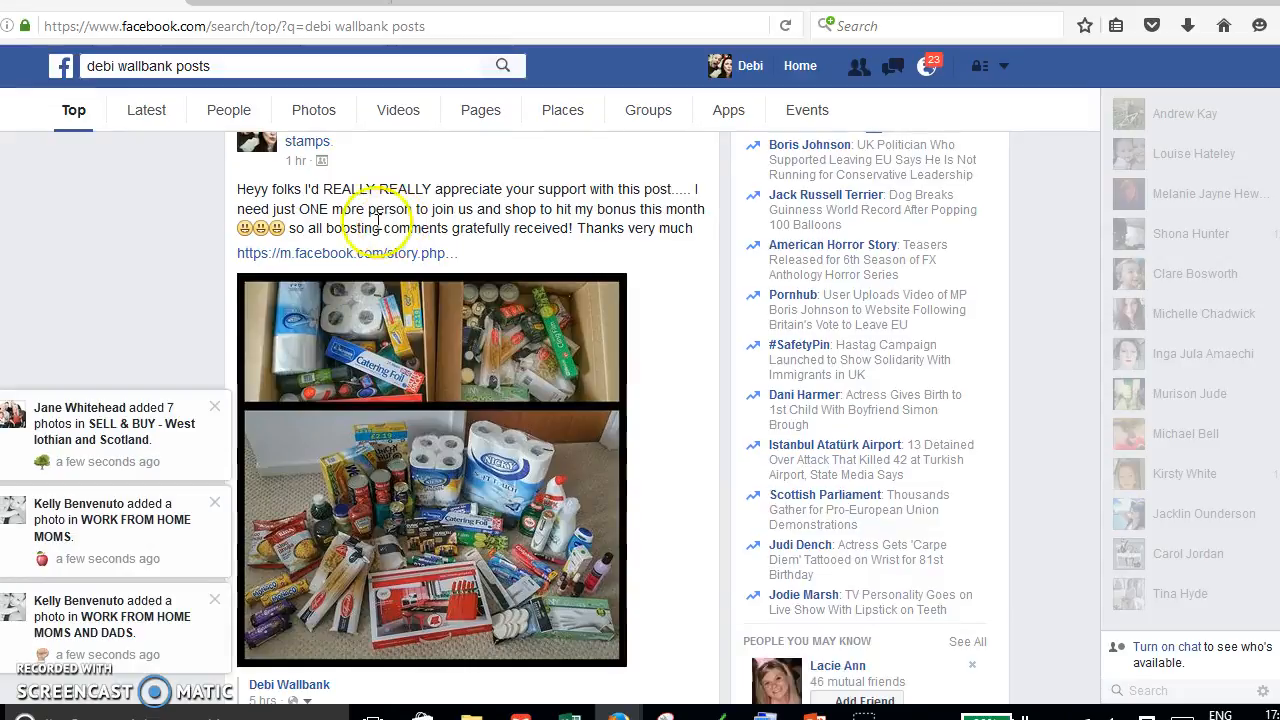
scroll(366, 251, "down", 7)
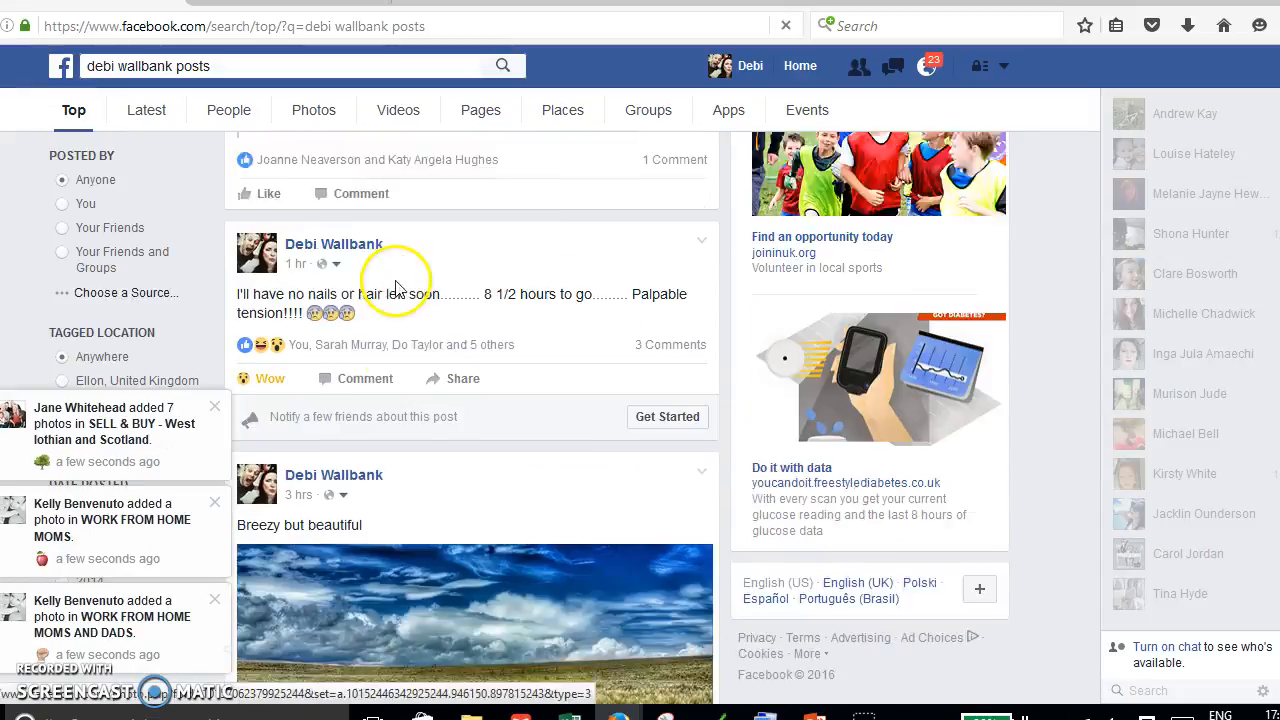
scroll(396, 288, "down", 10)
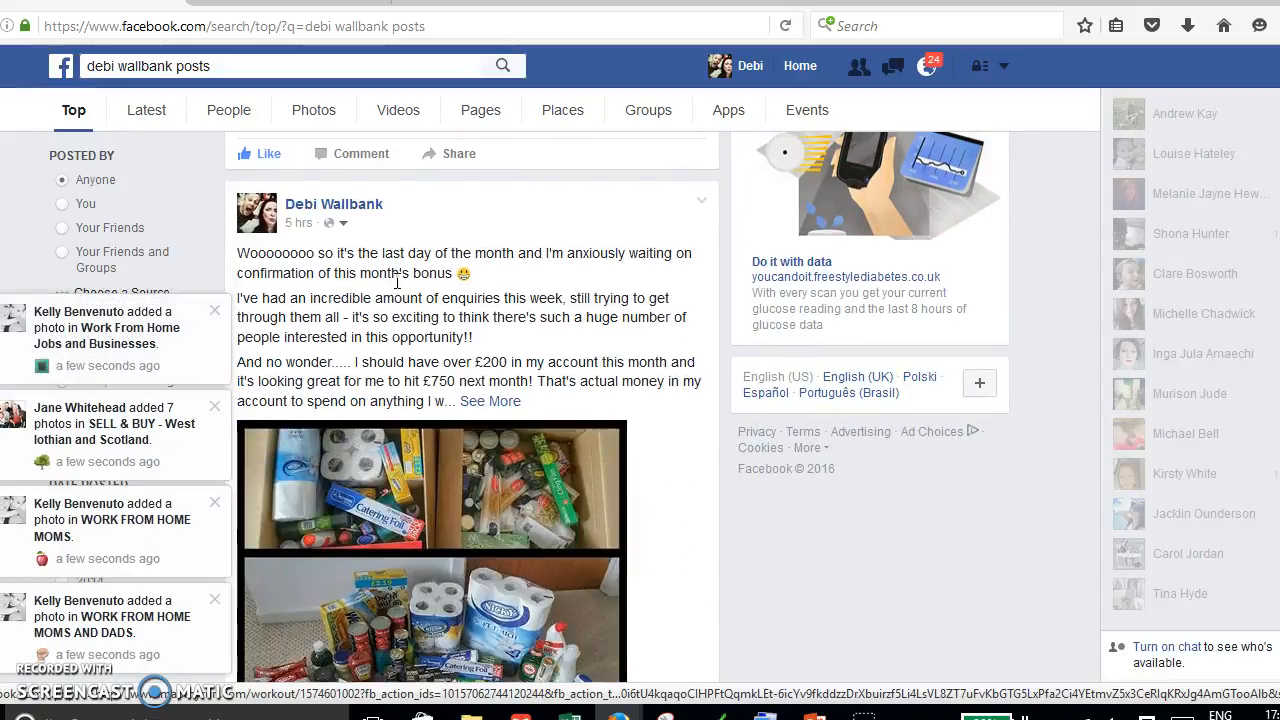
scroll(397, 285, "down", 8)
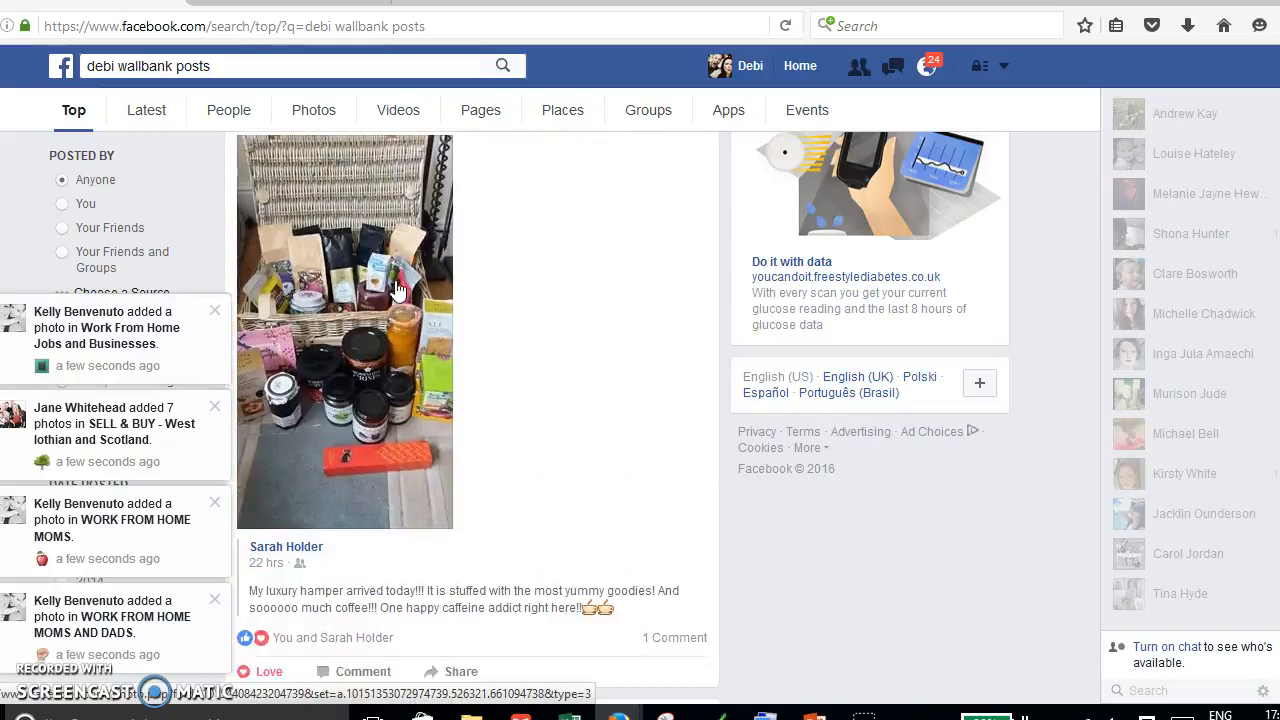
scroll(397, 288, "down", 10)
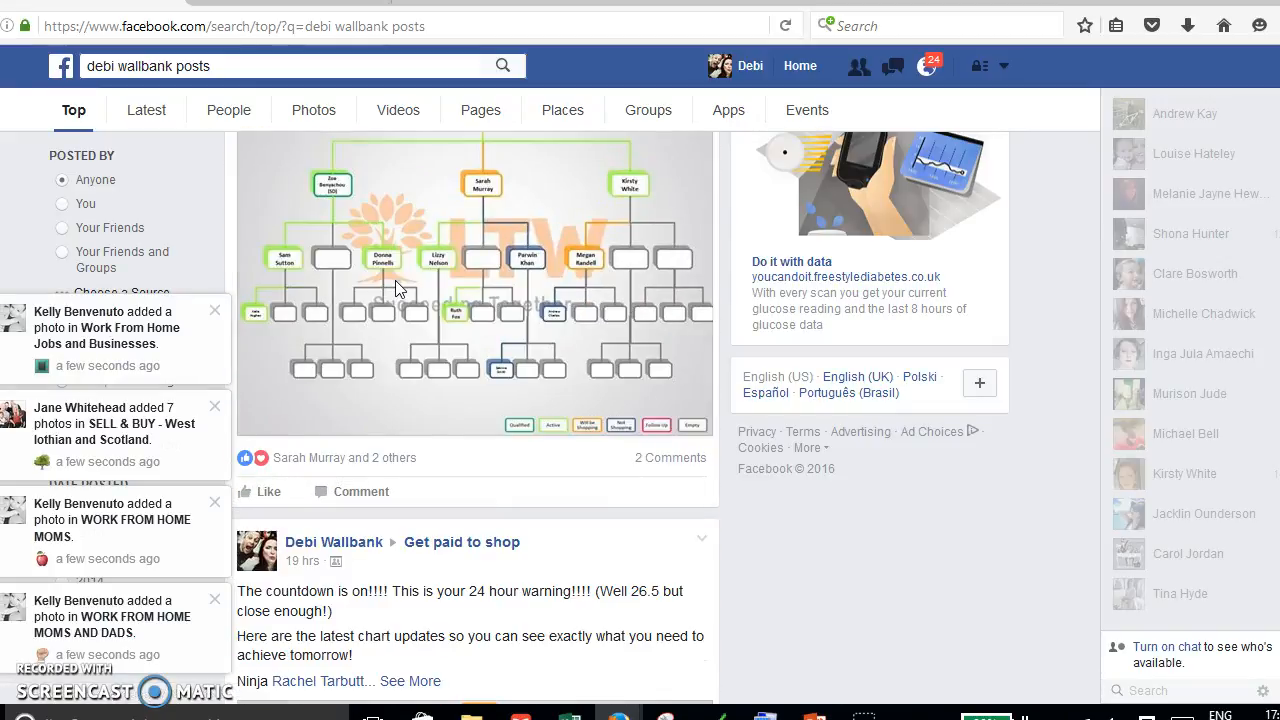
scroll(395, 288, "down", 10)
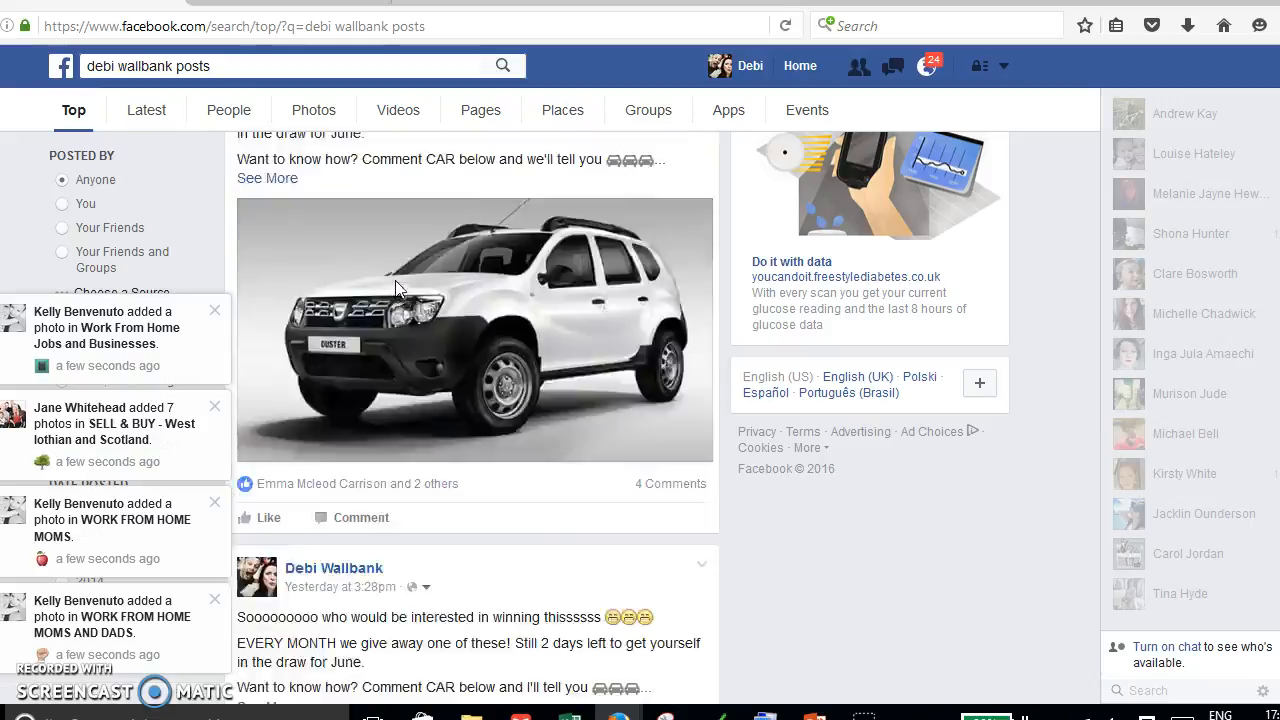
scroll(397, 286, "down", 5)
scroll(397, 286, "up", 4)
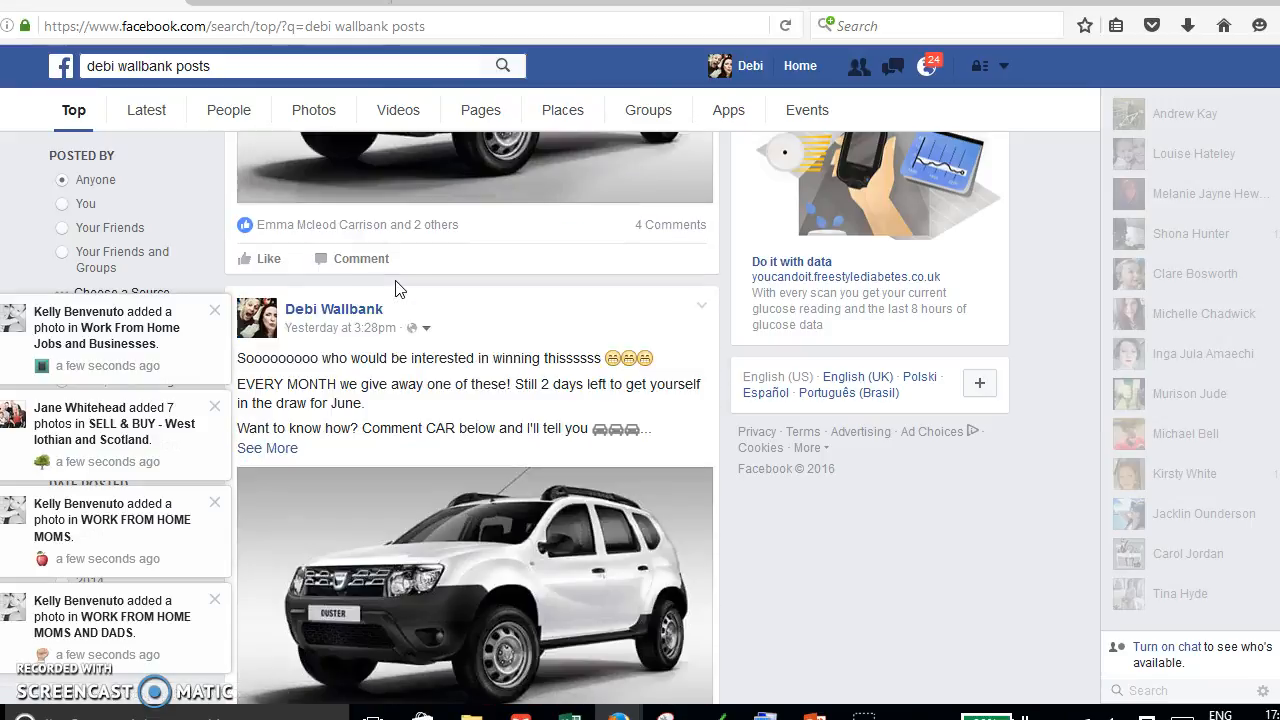
left_click(270, 449)
left_click_drag(240, 362, 352, 462)
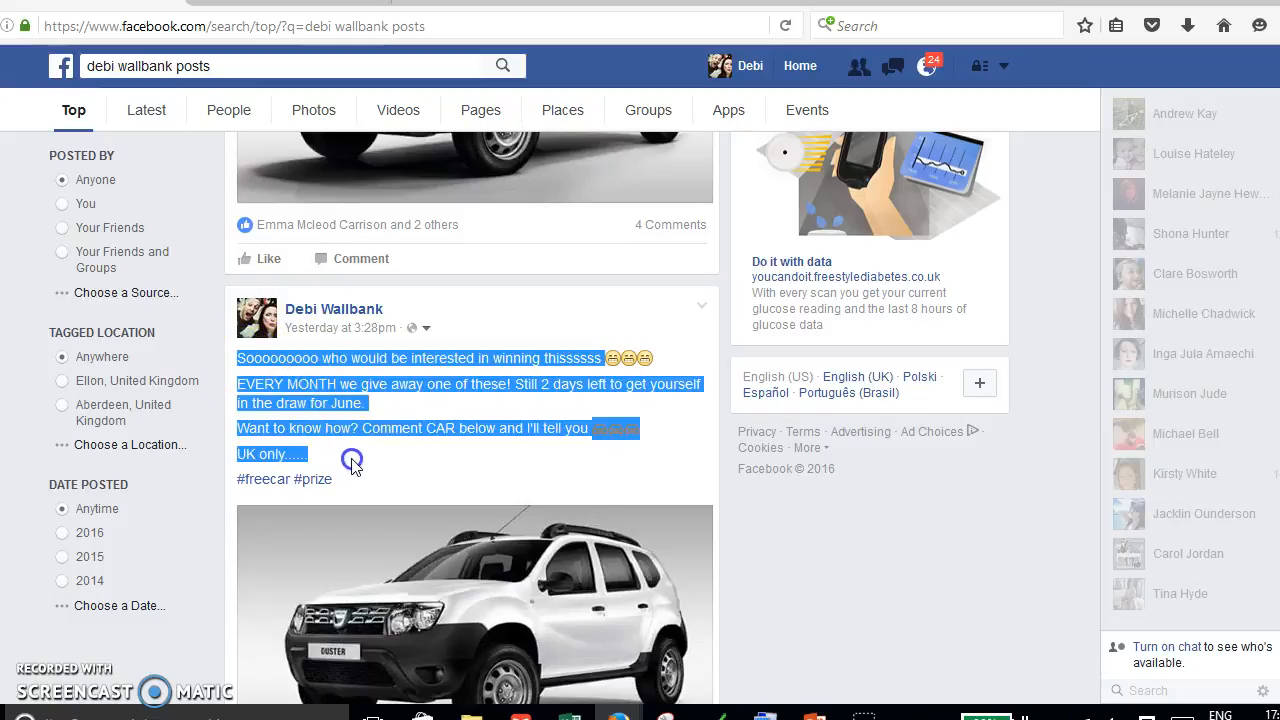
right_click(376, 430)
left_click(420, 446)
- Return to Group Link Poster I and replace the placeholder status with the copied post text
mouse_move(718, 712)
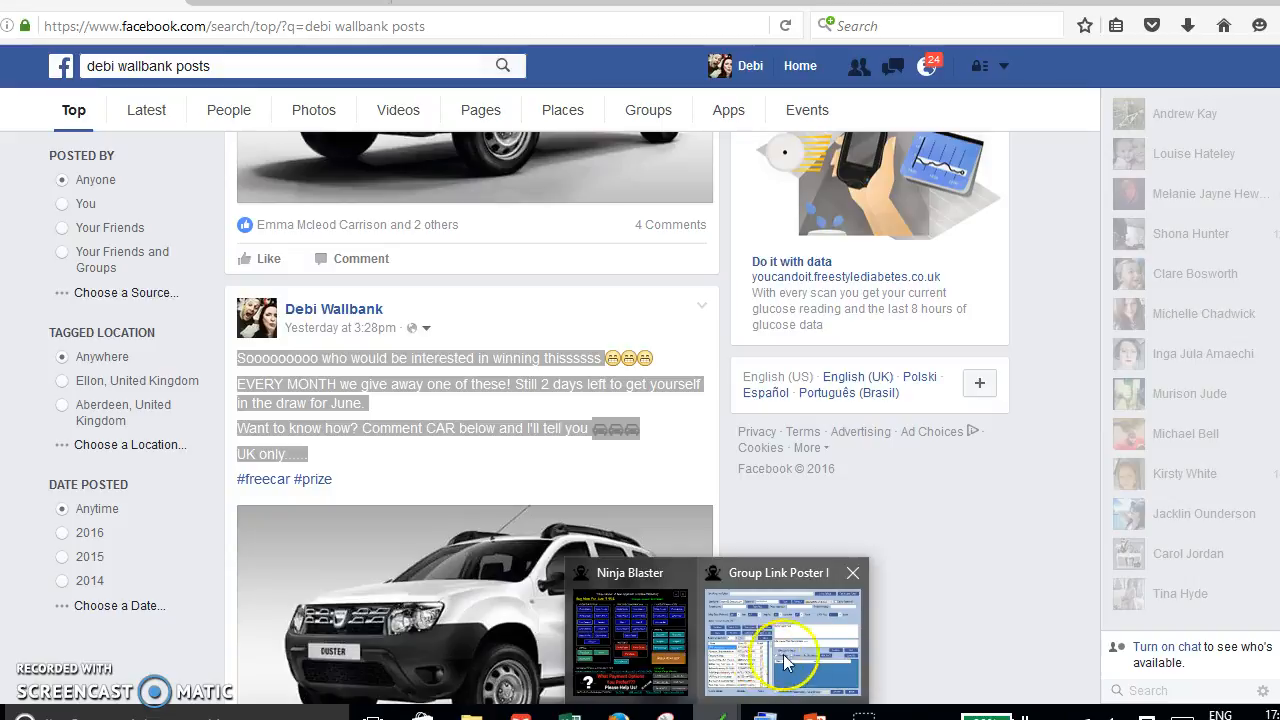
left_click(786, 640)
right_click(612, 272)
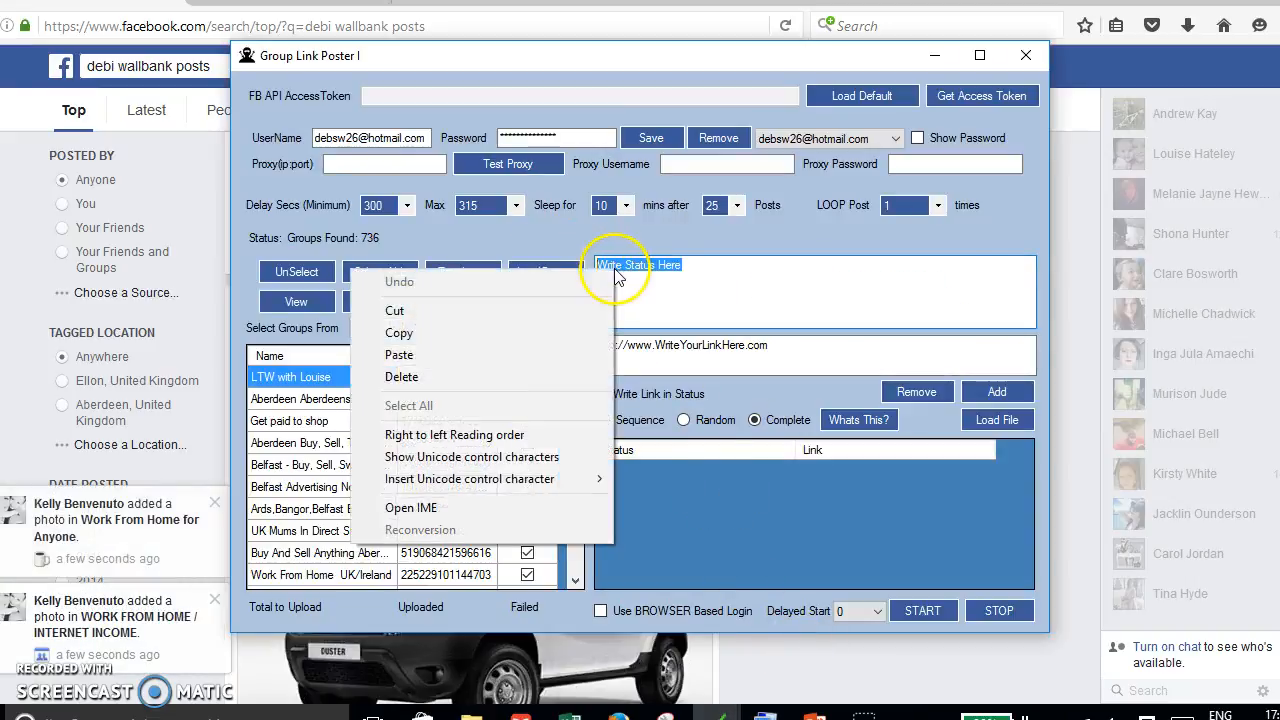
left_click(466, 354)
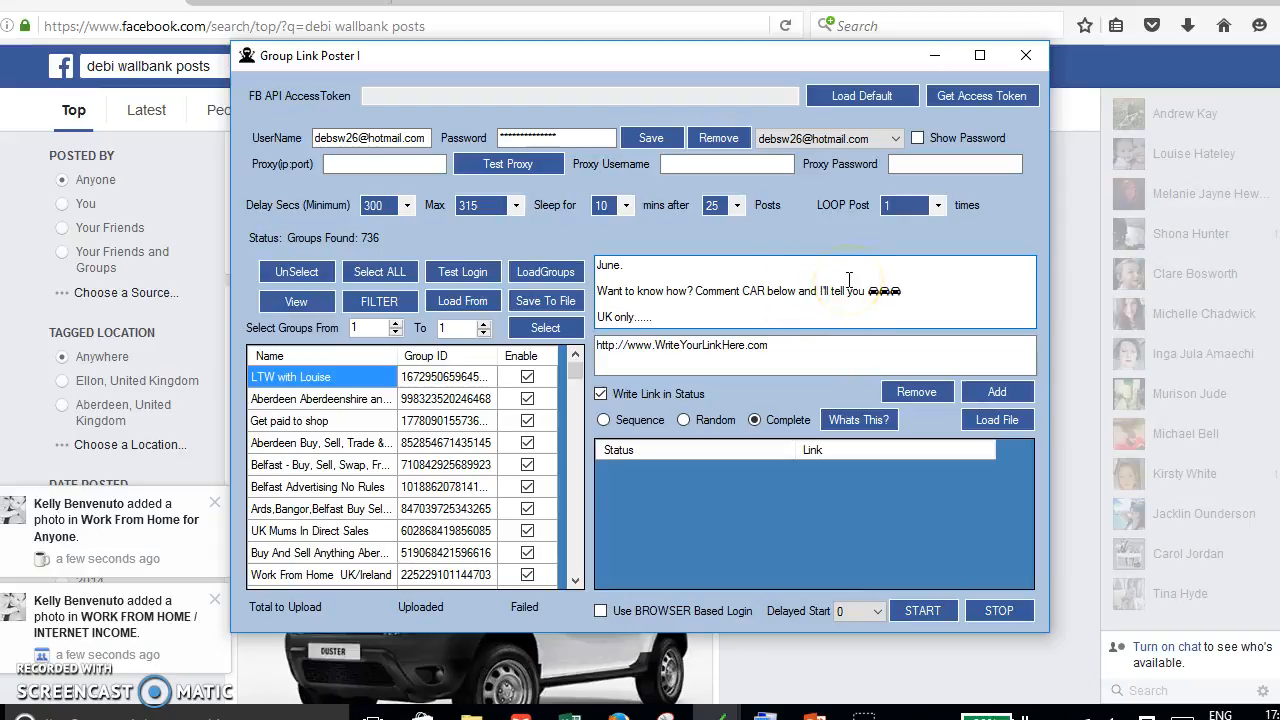
- Review the pasted status text line by line, ending at its beginning
key("Up")
key("Up")
key("Up")
key("Up")
key("Down")
key("Down")
key("Down")
key("Down")
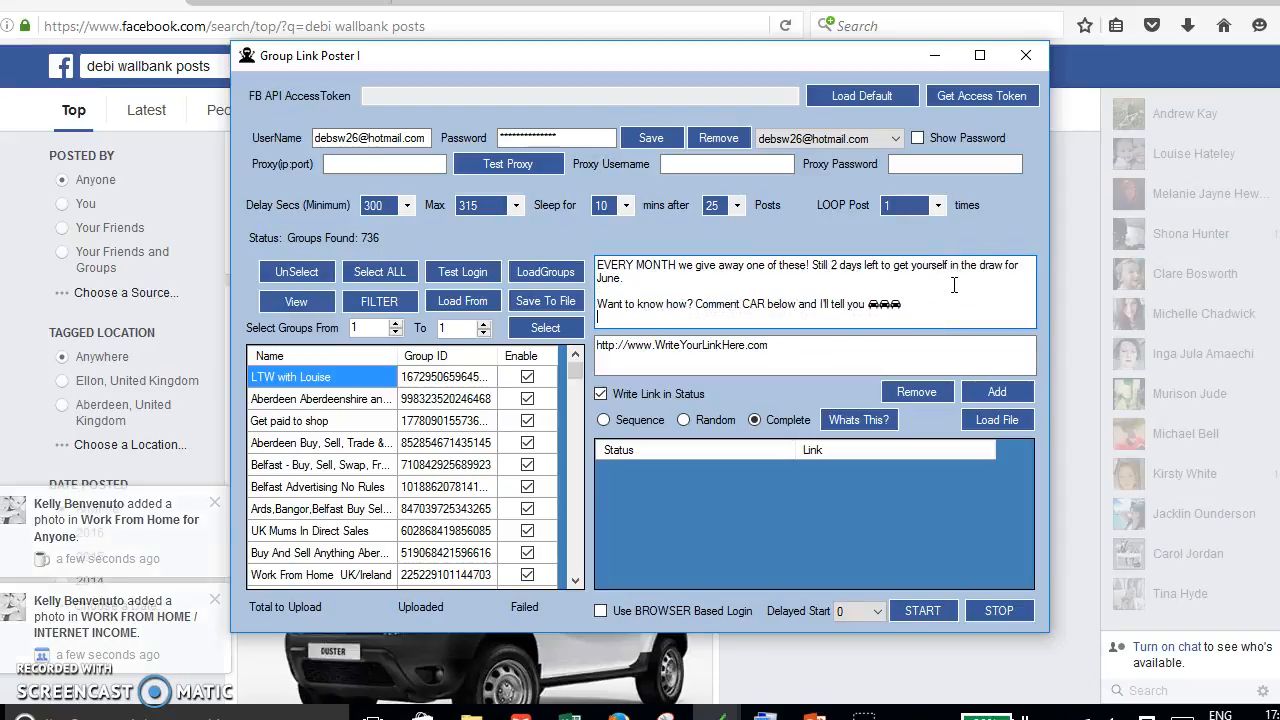
key("Up")
key("Up")
key("Up")
key("Up")
key("Up")
key("Up")
key("Up")
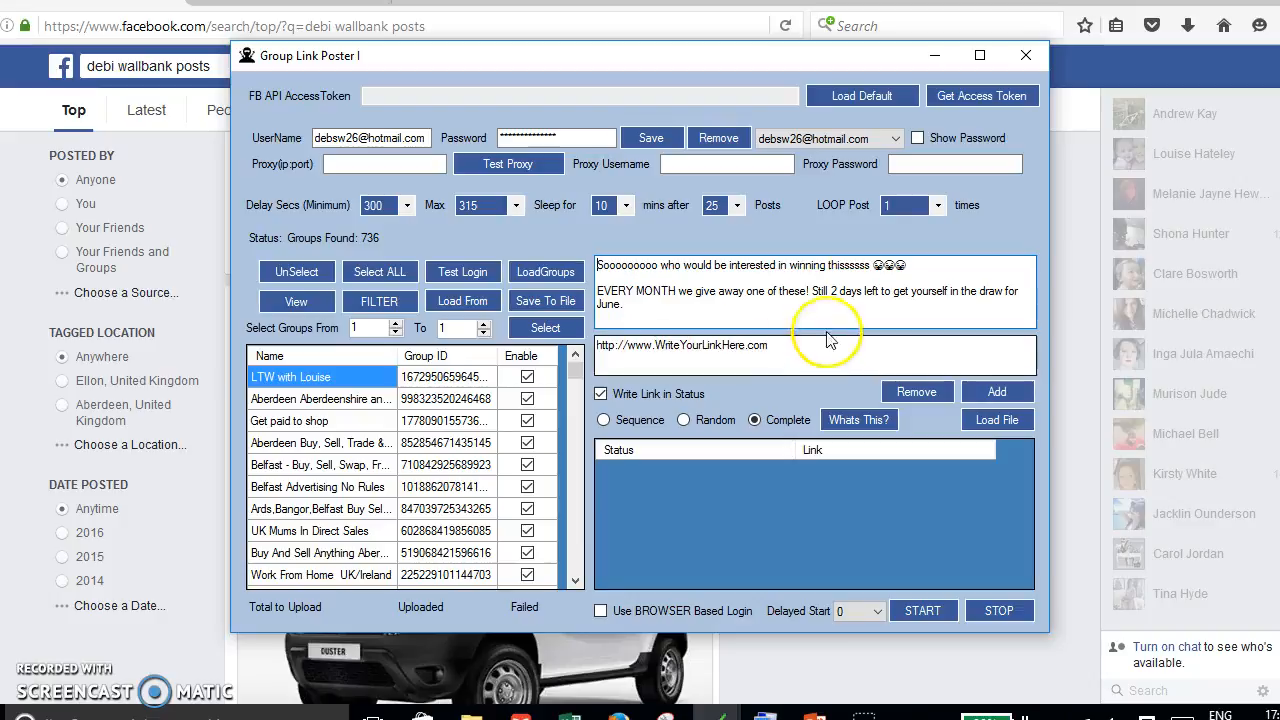
left_click(703, 361)
left_click_drag(703, 361, 585, 343)
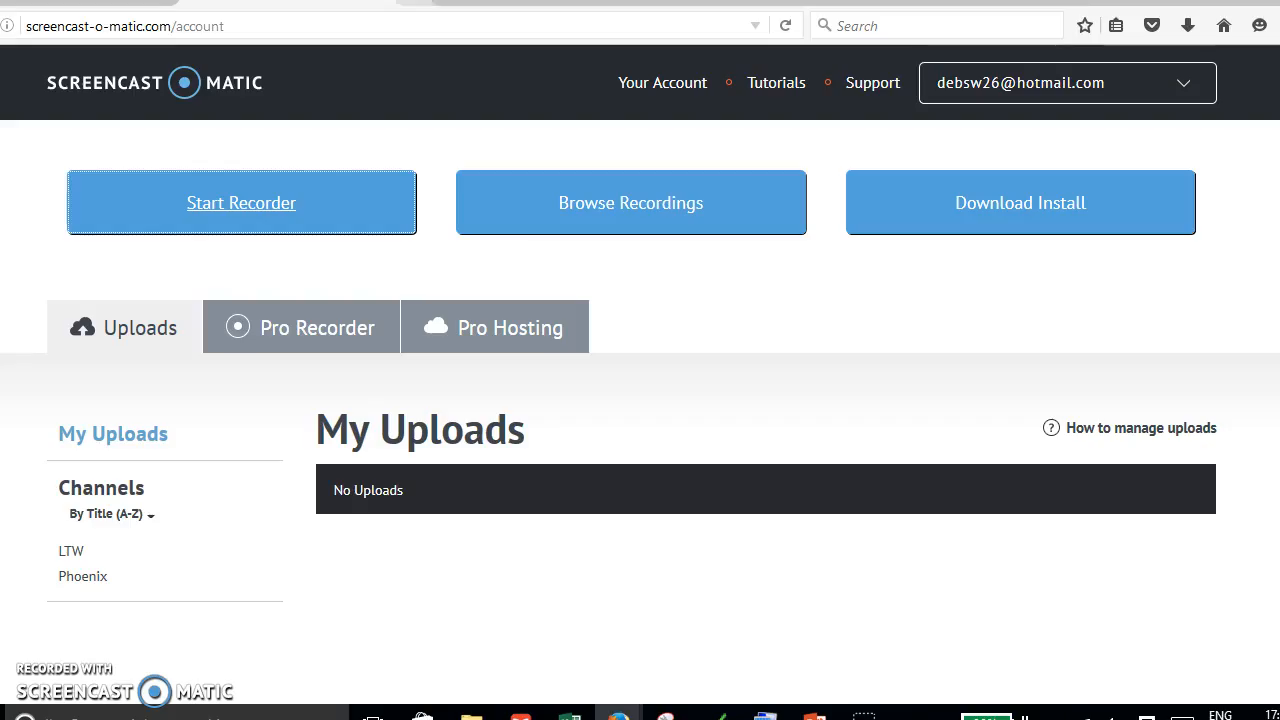
key("ctrl+t")
left_click(391, 21)
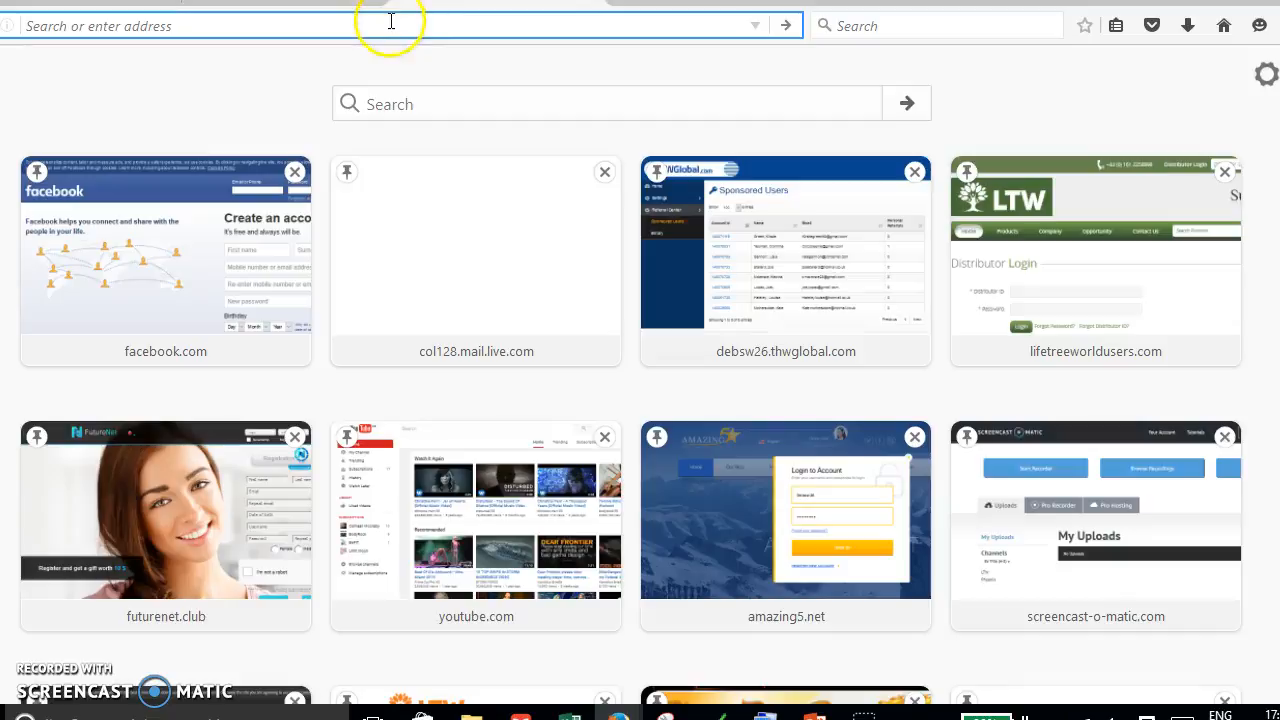
type("l")
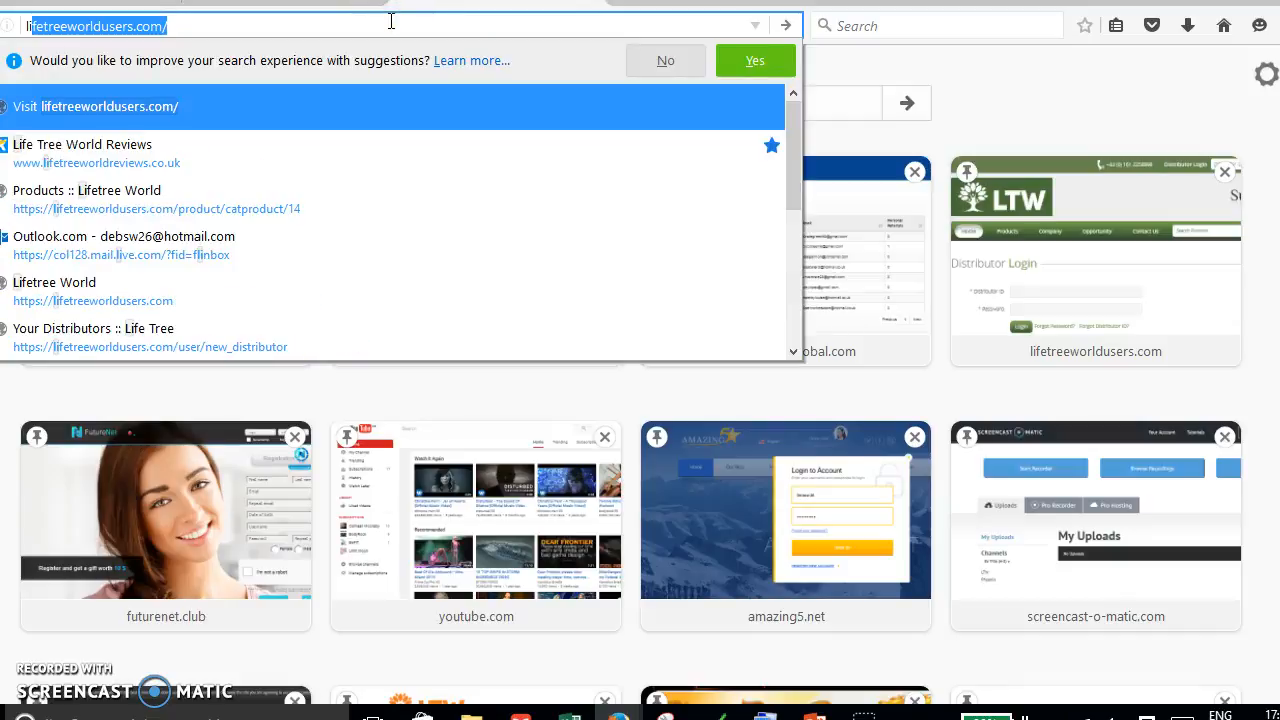
type("ife")
key("Down")
key("Return")
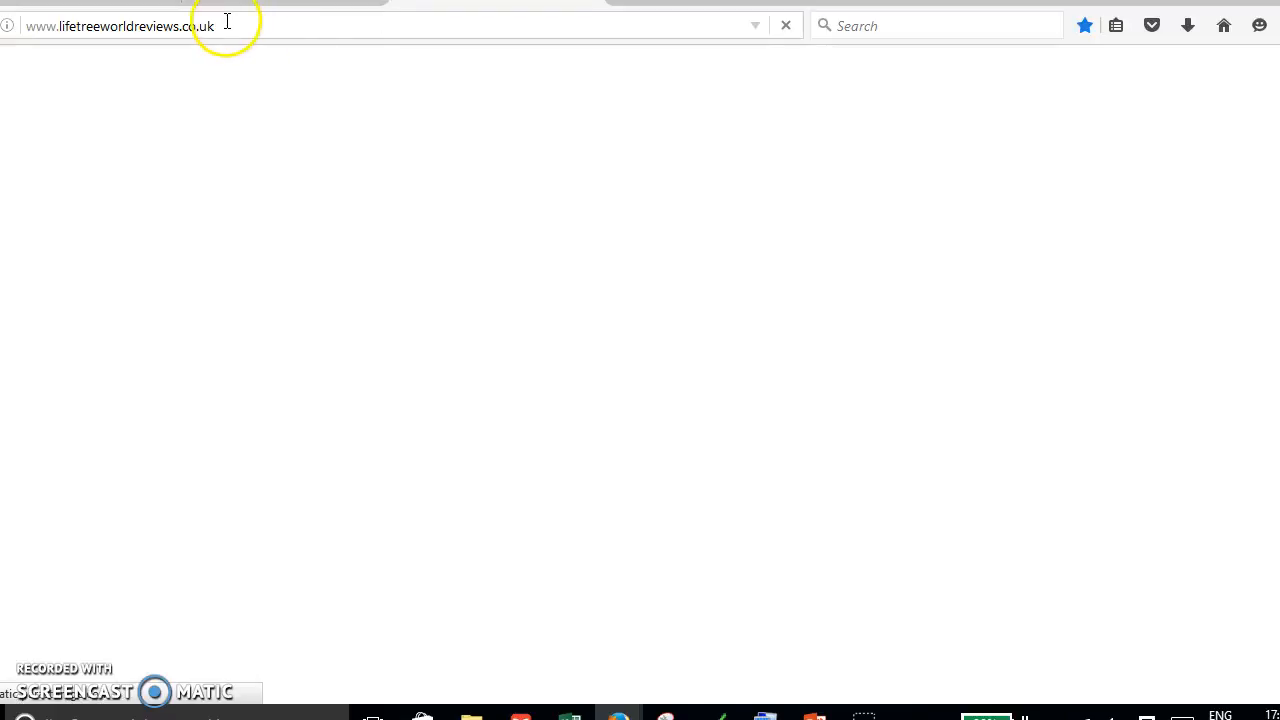
left_click(210, 27)
right_click(190, 32)
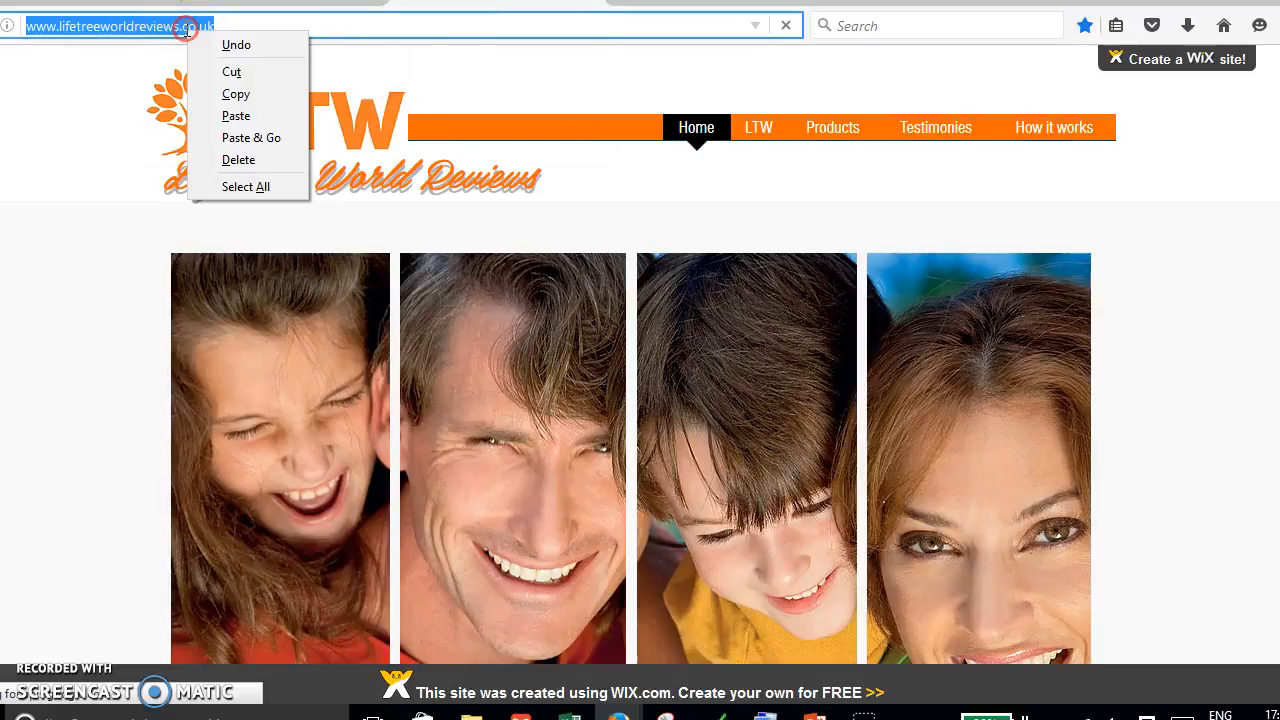
left_click(236, 96)
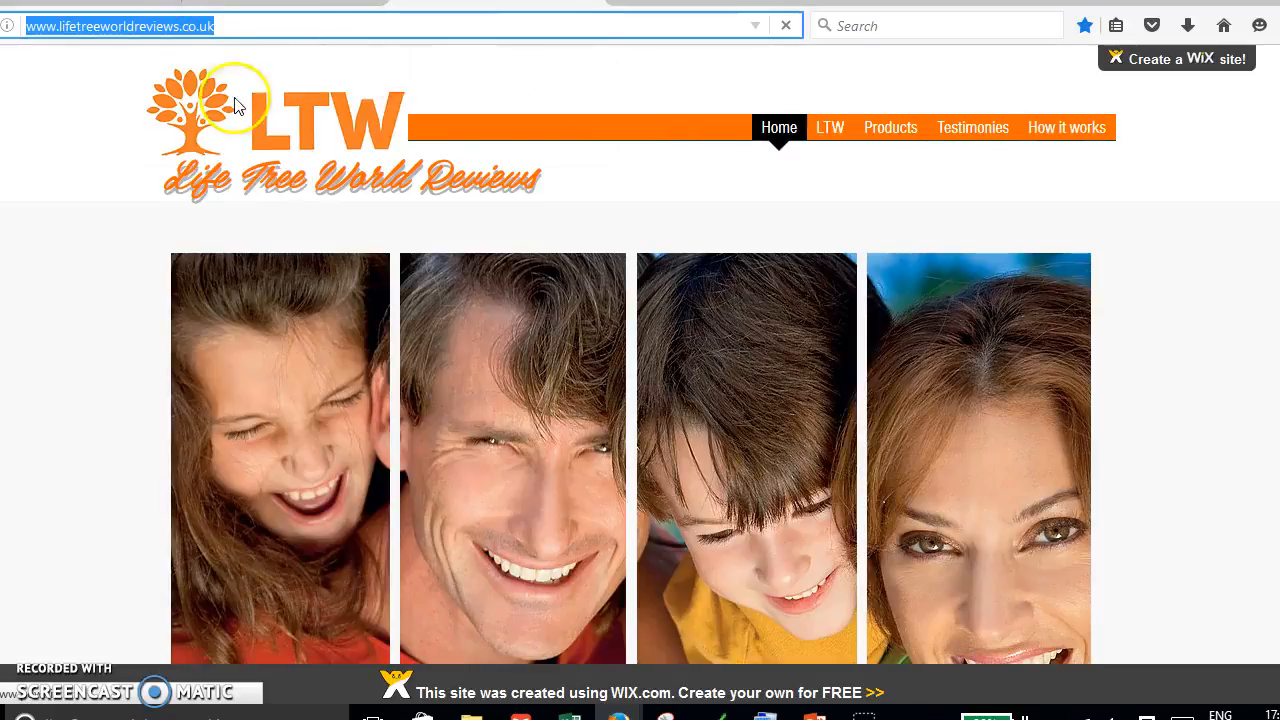
- Replace the placeholder link in Group Link Poster I with the copied address and add the status and link to the posting list
left_click(717, 714)
left_click(760, 660)
right_click(745, 350)
left_click(570, 437)
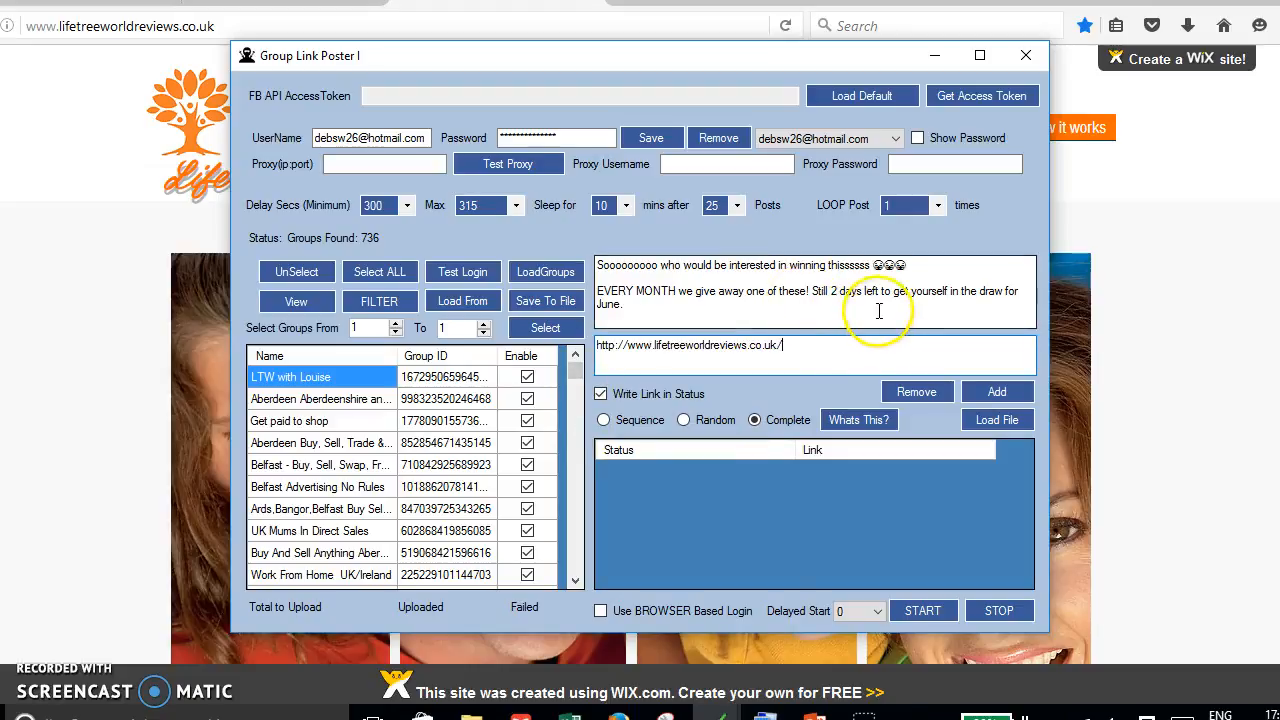
left_click(1013, 393)
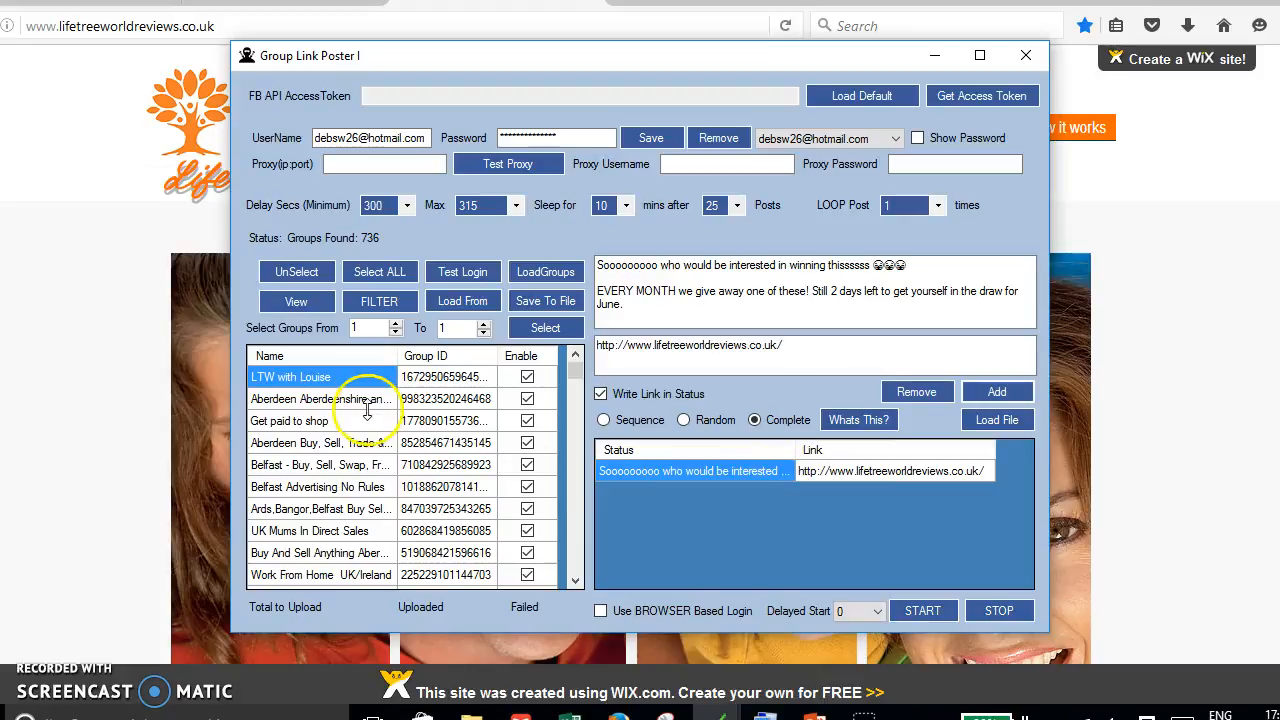
- Widen the Name column of the group list and enable all groups for posting
left_click_drag(498, 355, 528, 360)
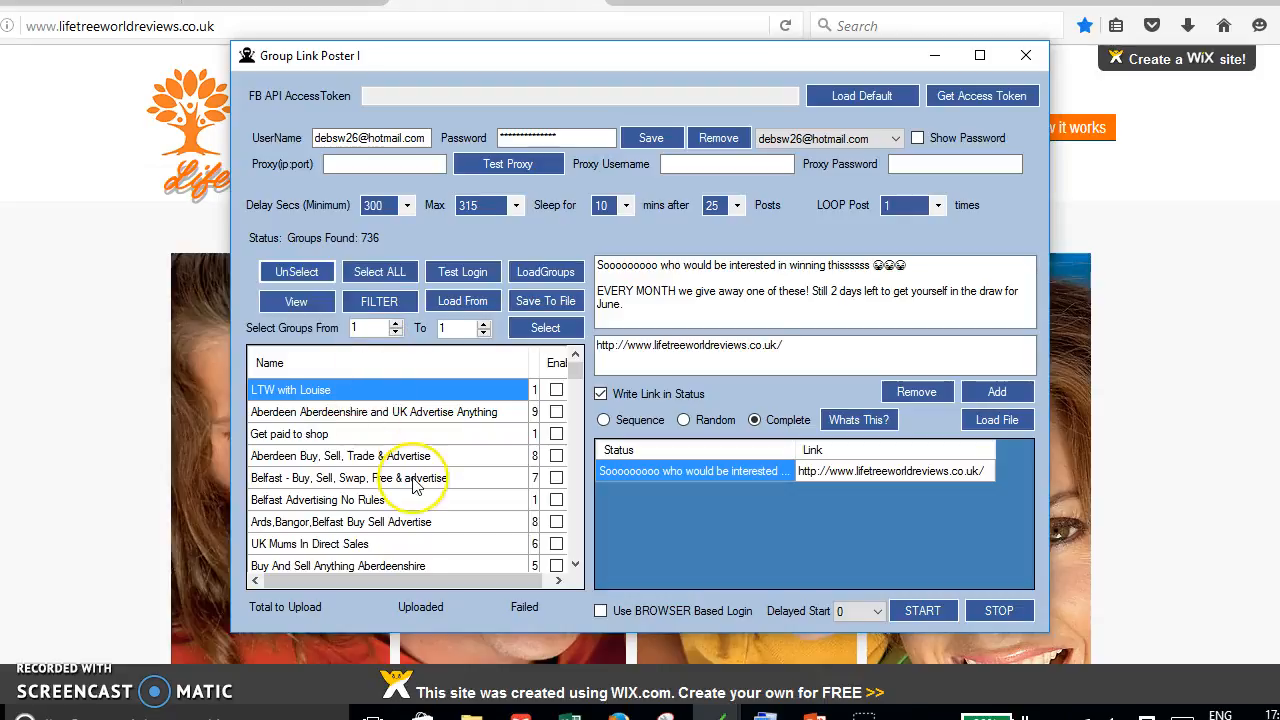
left_click(385, 272)
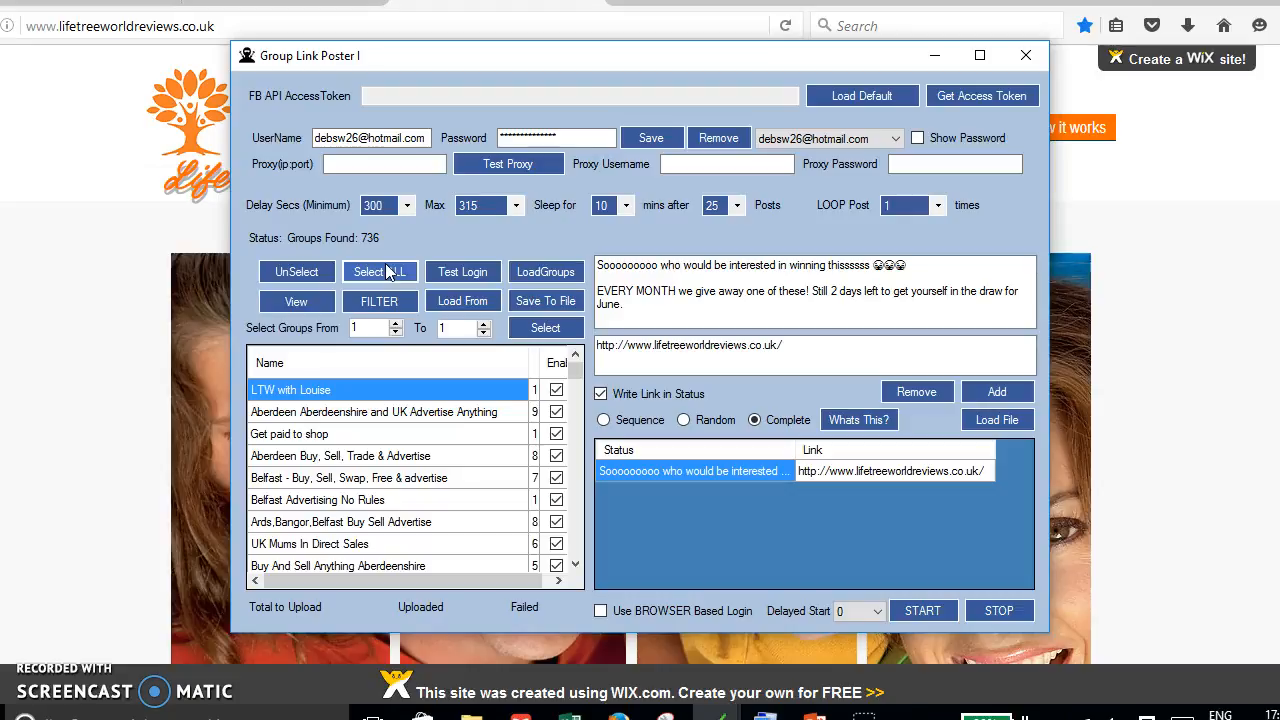
- Try toggling the Enable checkboxes of individual groups, including LTW with Louise, Get paid to shop and the Belfast buy-and-sell group
left_click(556, 390)
left_click(556, 434)
left_click(556, 478)
left_click(556, 434)
left_click(556, 390)
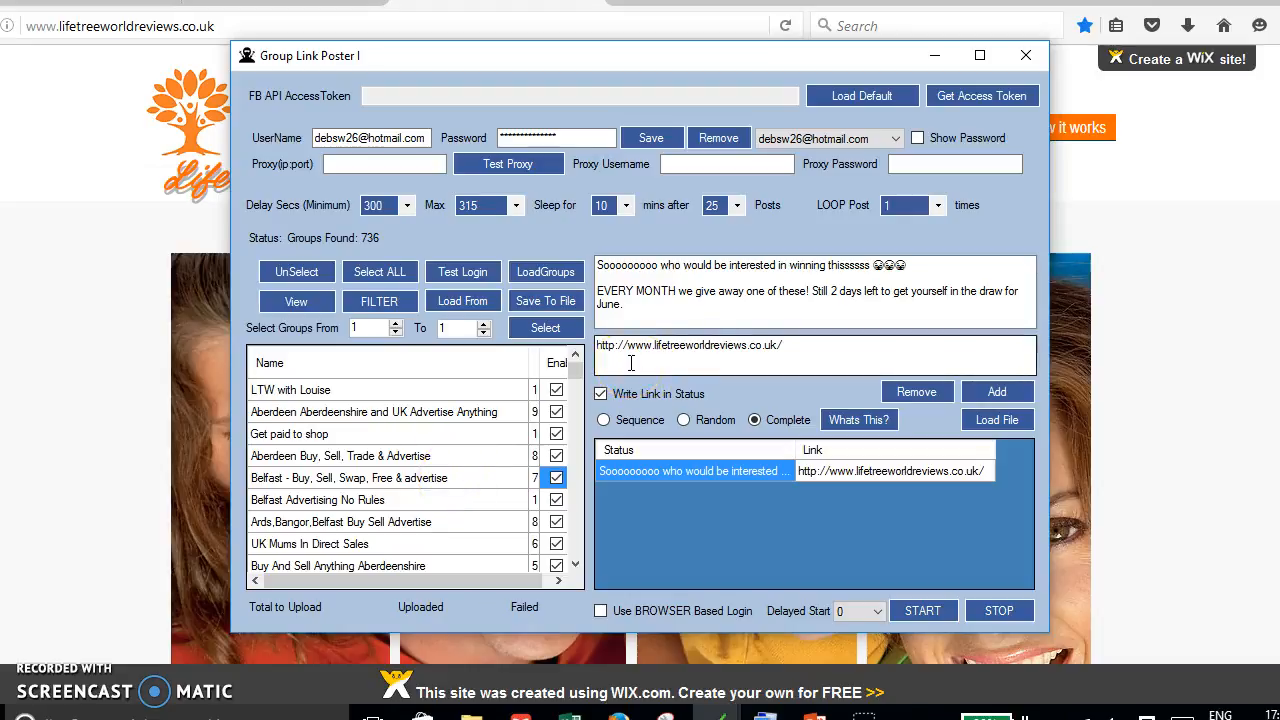
- Set the delayed start of the link posting run in Group Link Poster I to 120
left_click_drag(820, 344, 600, 345)
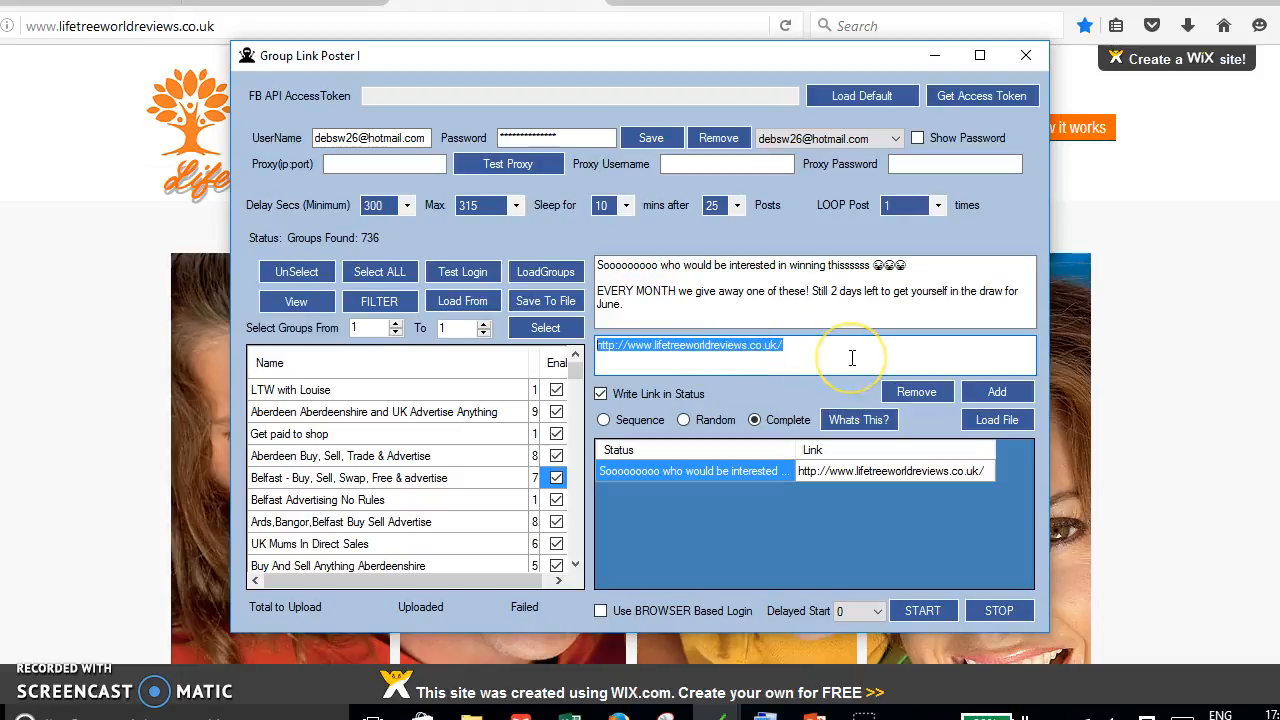
left_click(870, 611)
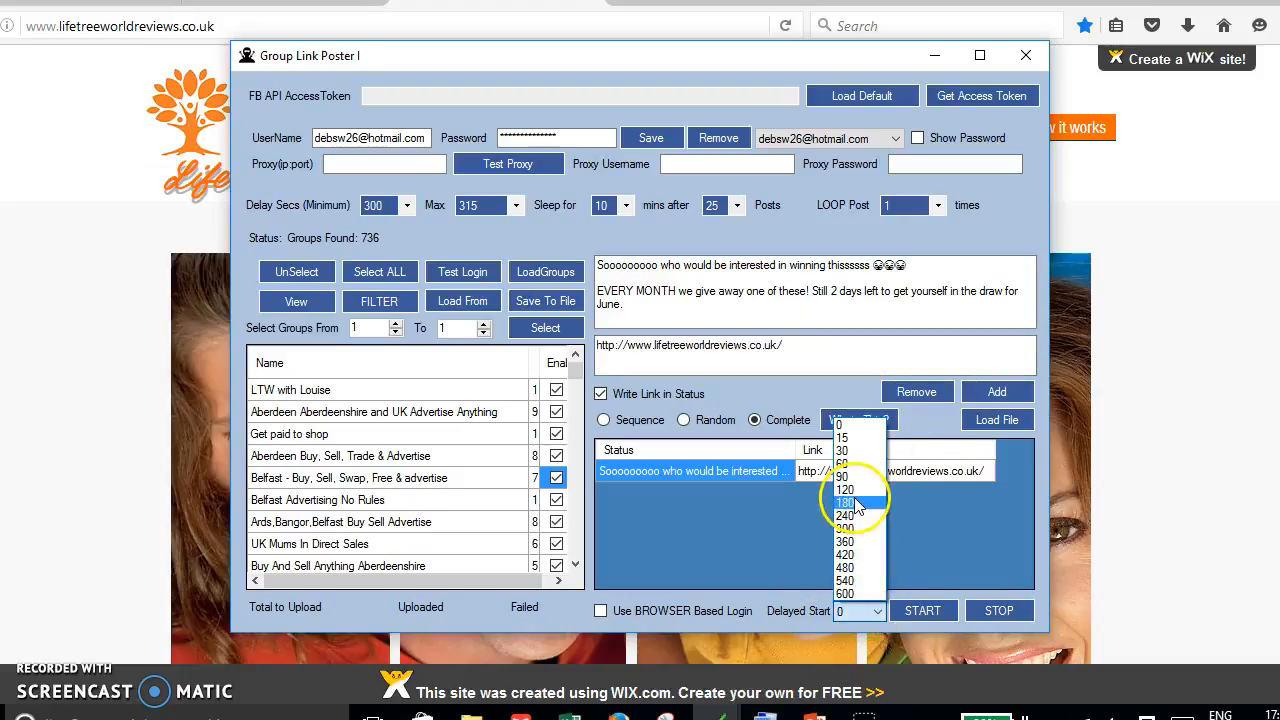
left_click(859, 489)
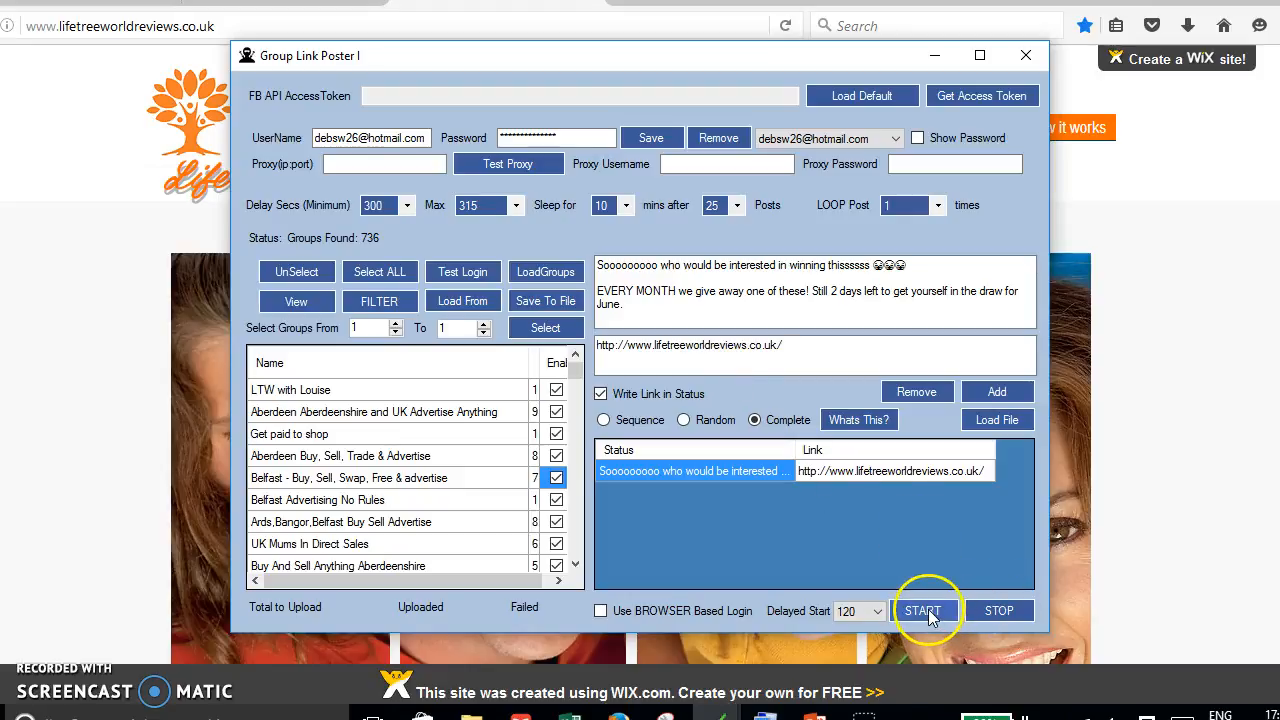
- Return to the Ninja Blaster main window and open the Photo Poster for Facebook groups
mouse_move(720, 712)
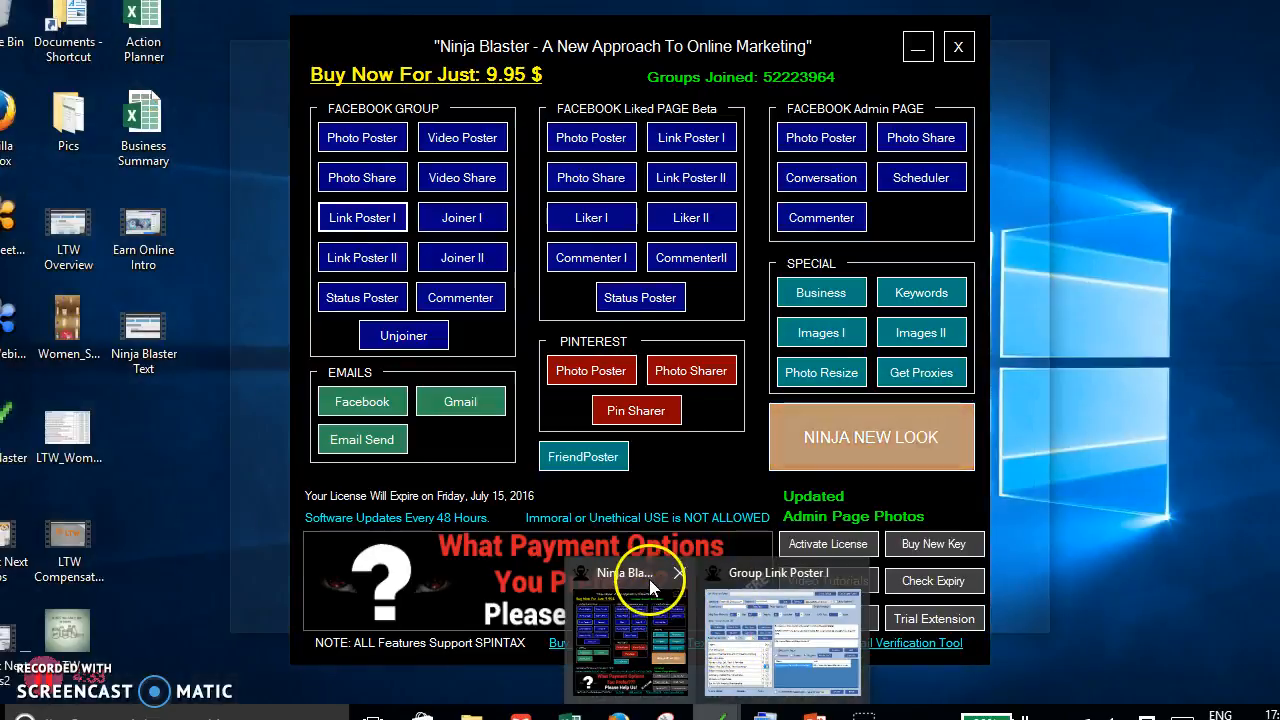
left_click(649, 579)
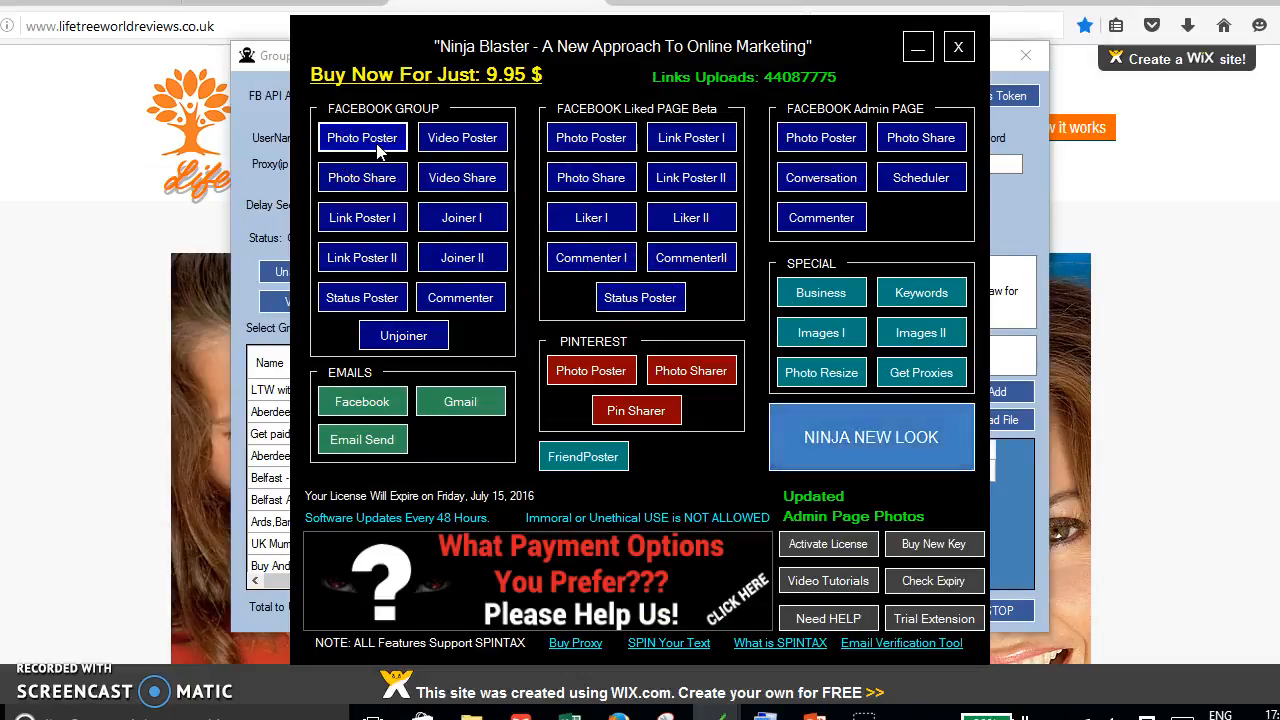
left_click(362, 138)
left_click(347, 141)
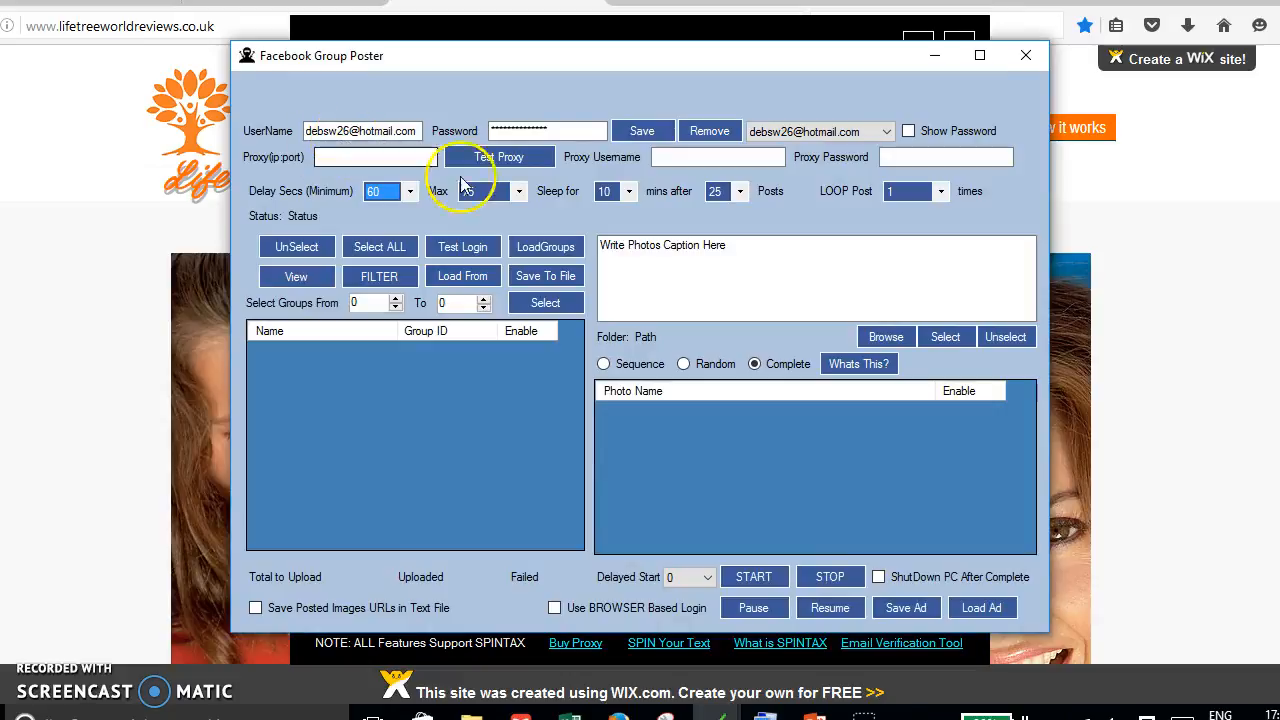
- Set the photo poster's minimum delay to 300 seconds and load the account's Facebook groups
left_click(414, 195)
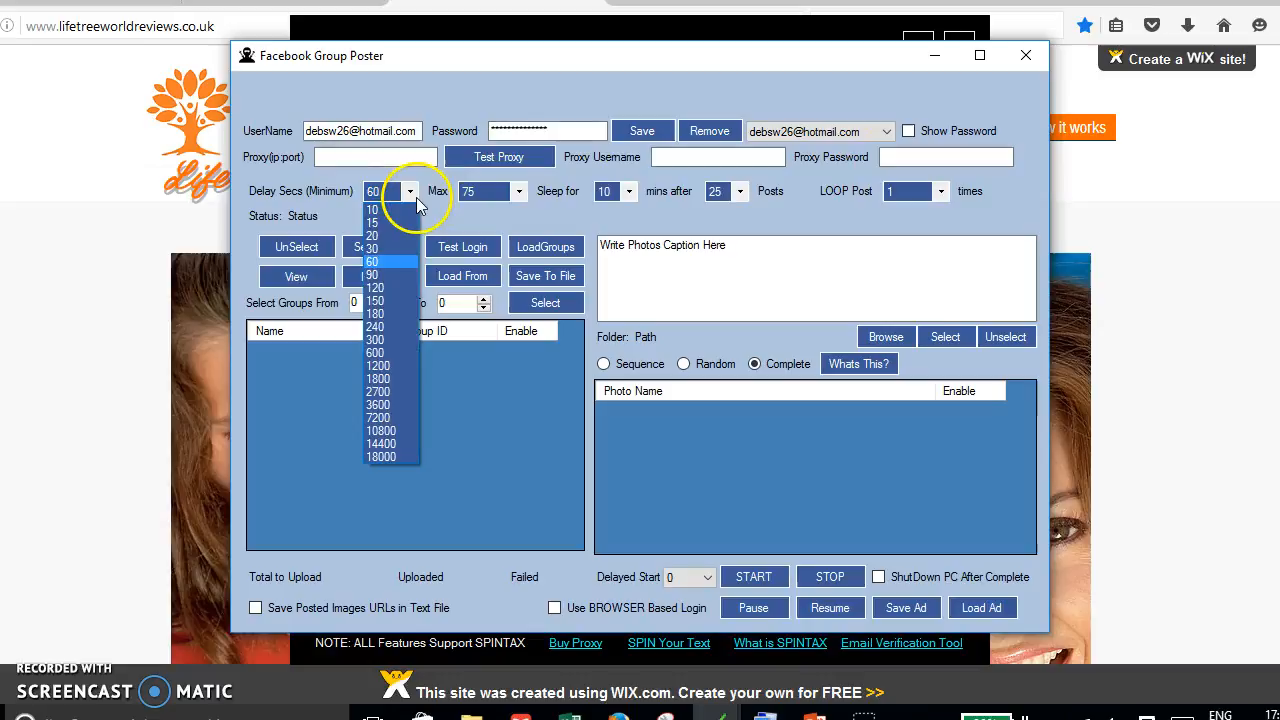
left_click(375, 339)
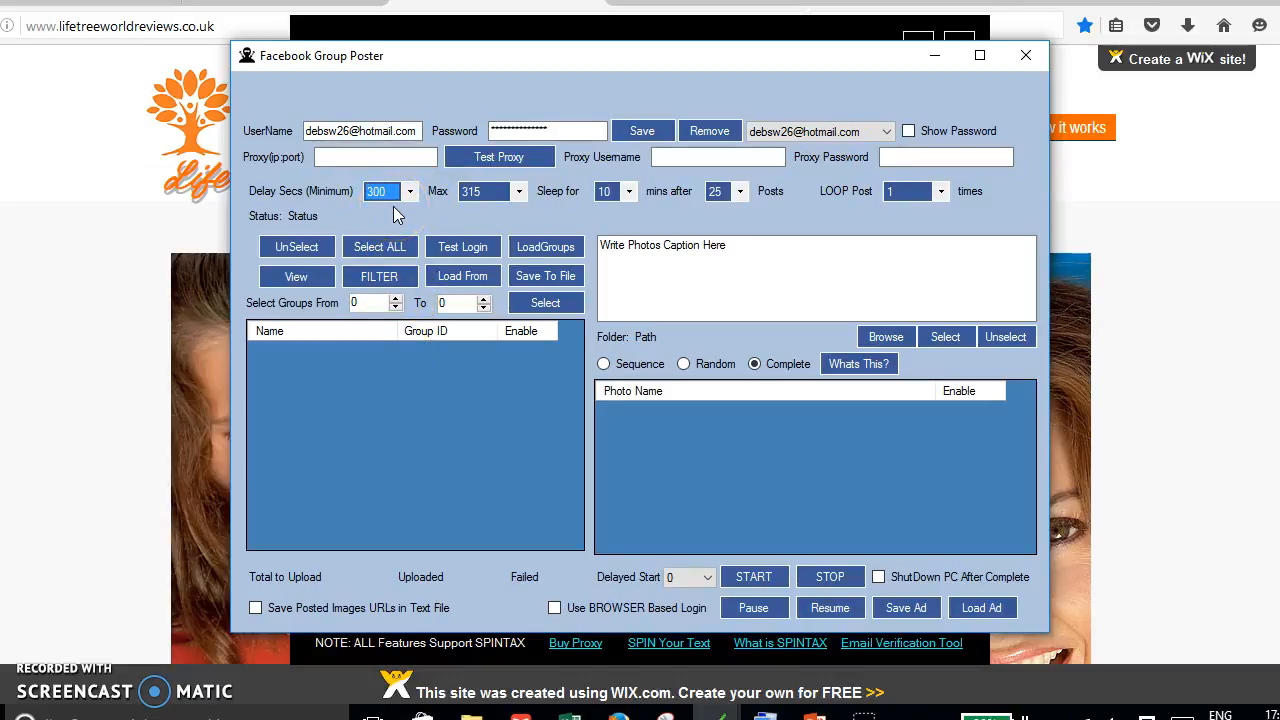
left_click(532, 252)
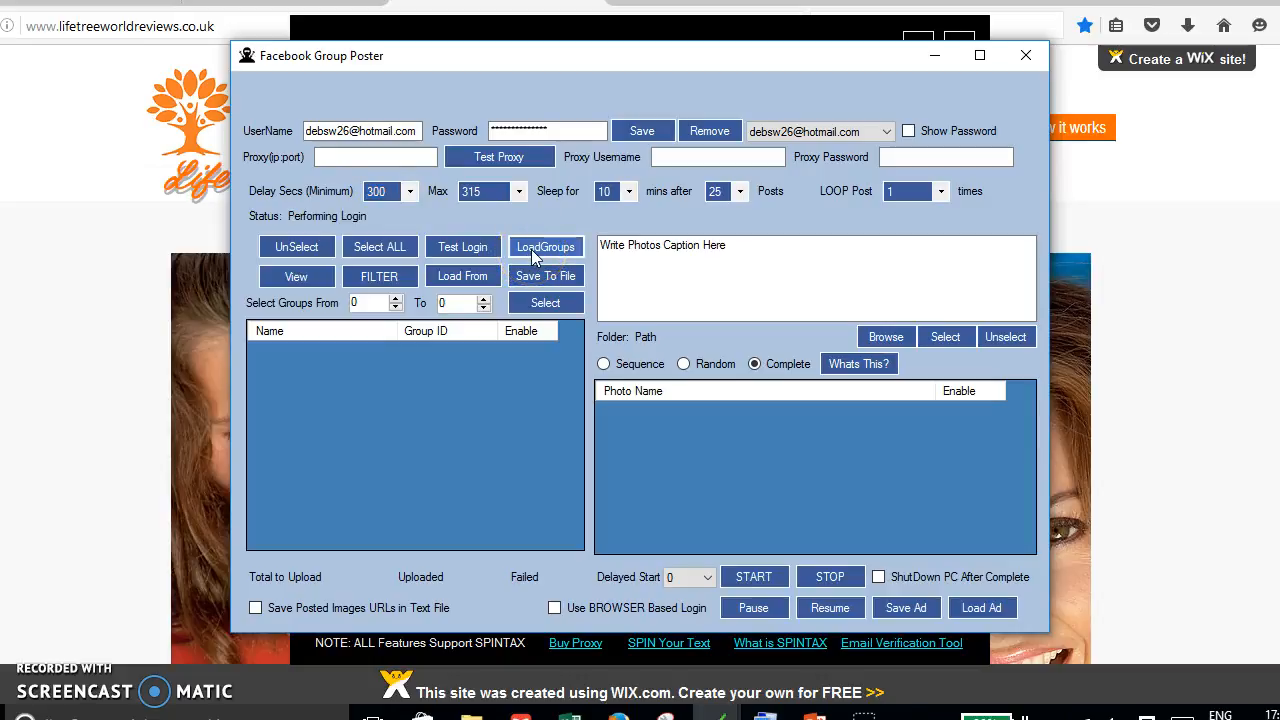
- Copy the highlighted text of the car giveaway post from the Facebook page in the browser
left_click(750, 262)
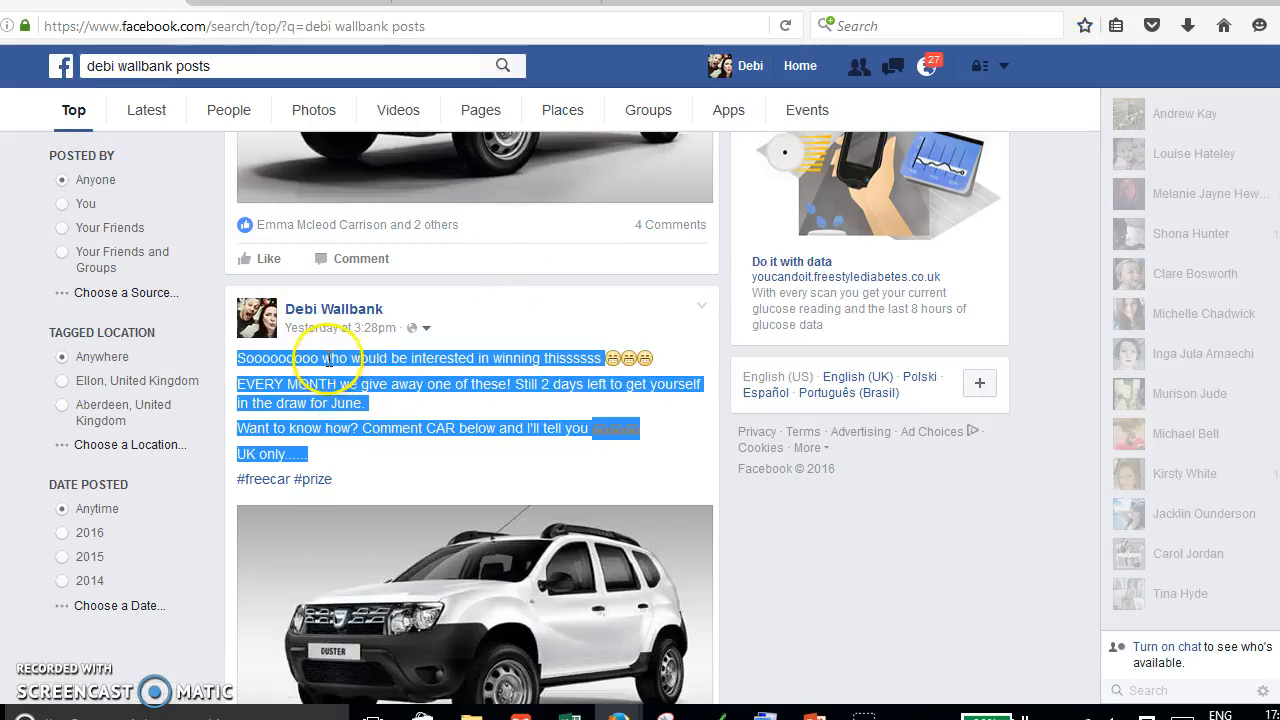
right_click(329, 358)
left_click(372, 372)
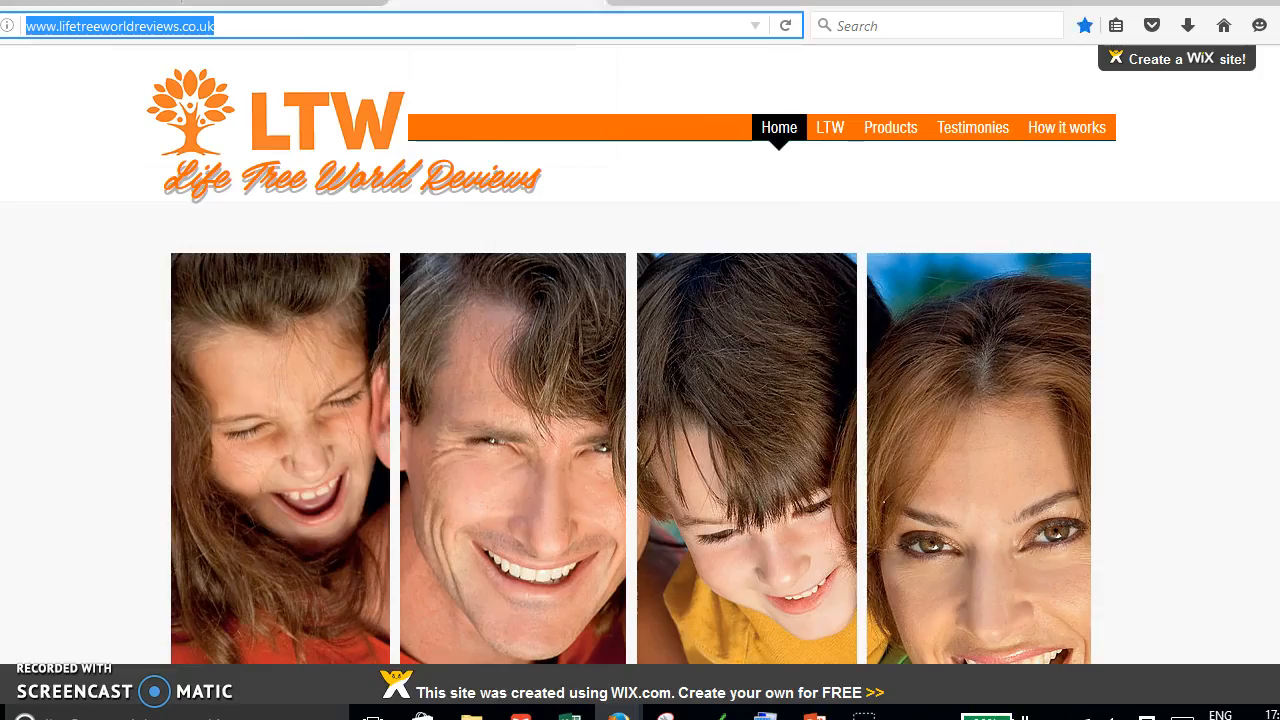
left_click(420, 4)
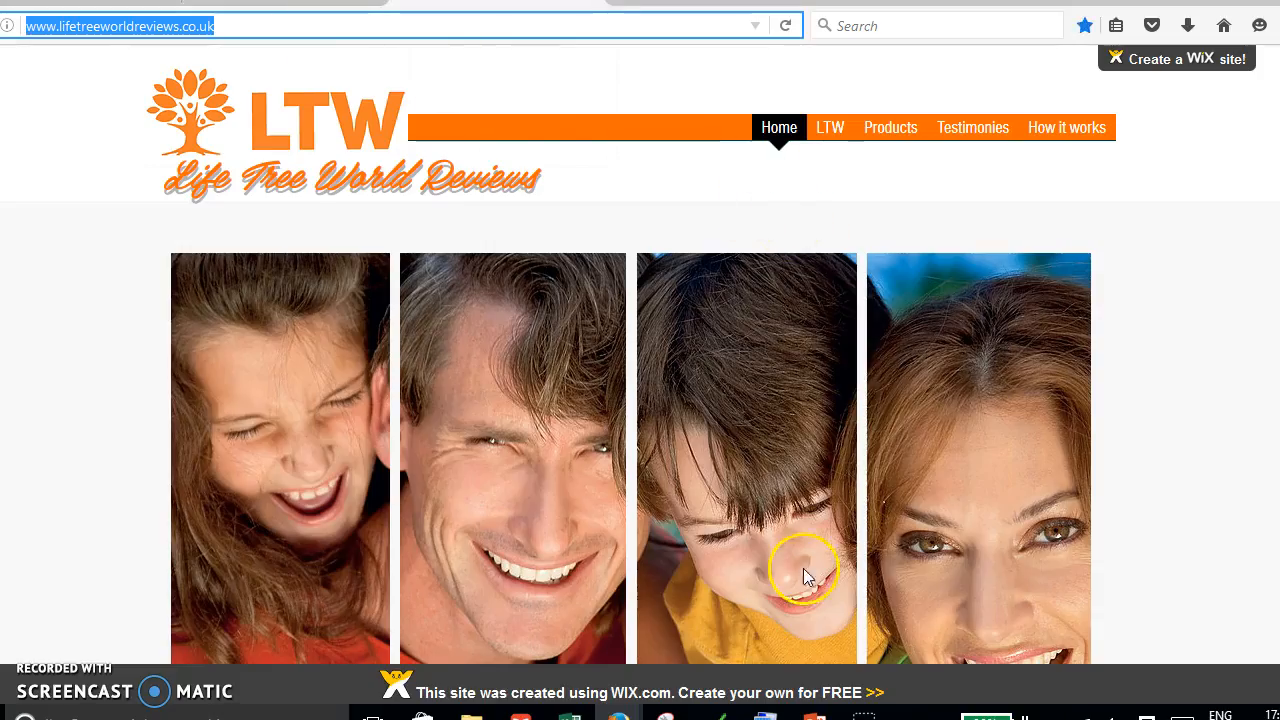
- Replace the placeholder photo caption in Facebook Group Poster with the copied giveaway text and add blank lines at its end
mouse_move(765, 712)
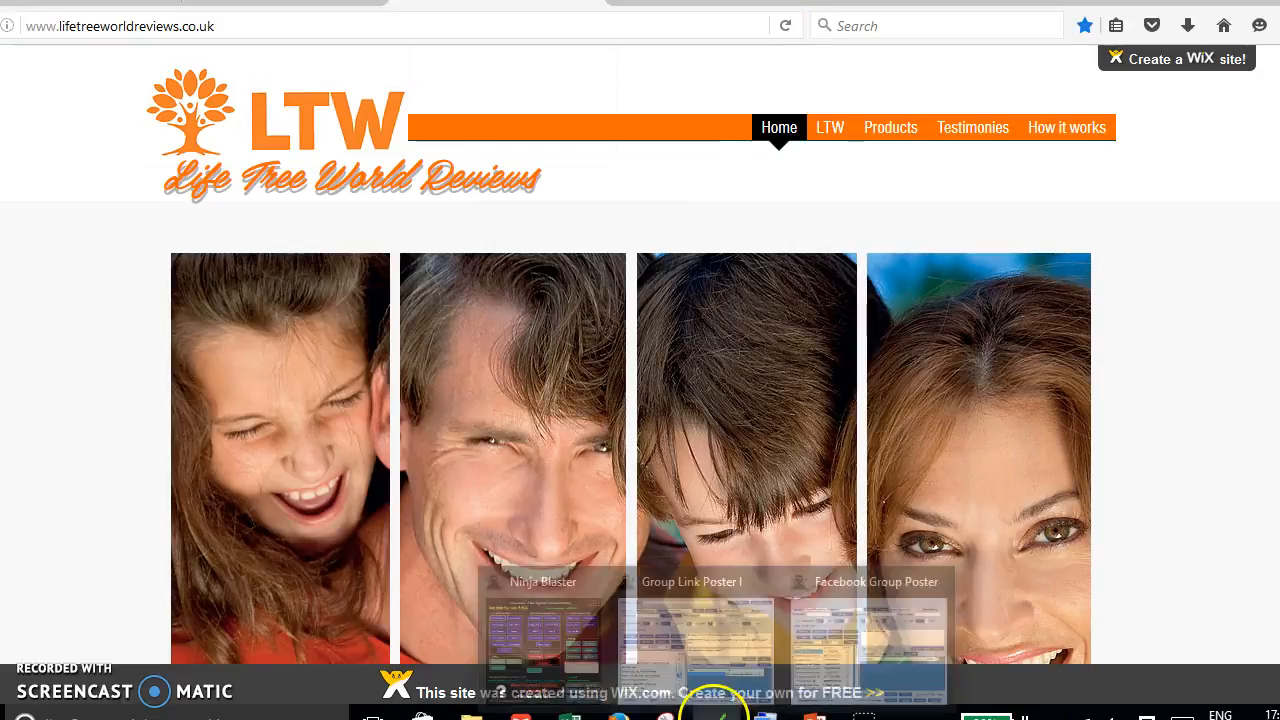
left_click(846, 628)
left_click_drag(759, 261, 571, 249)
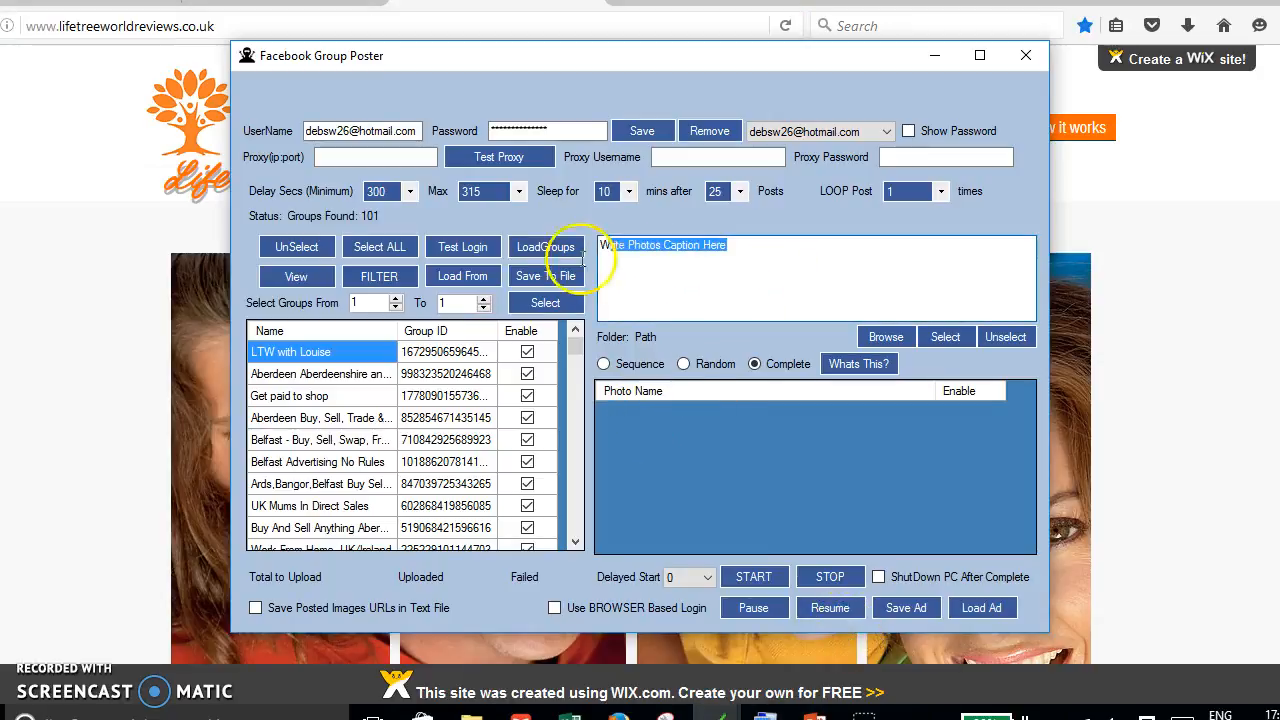
right_click(630, 252)
left_click(415, 336)
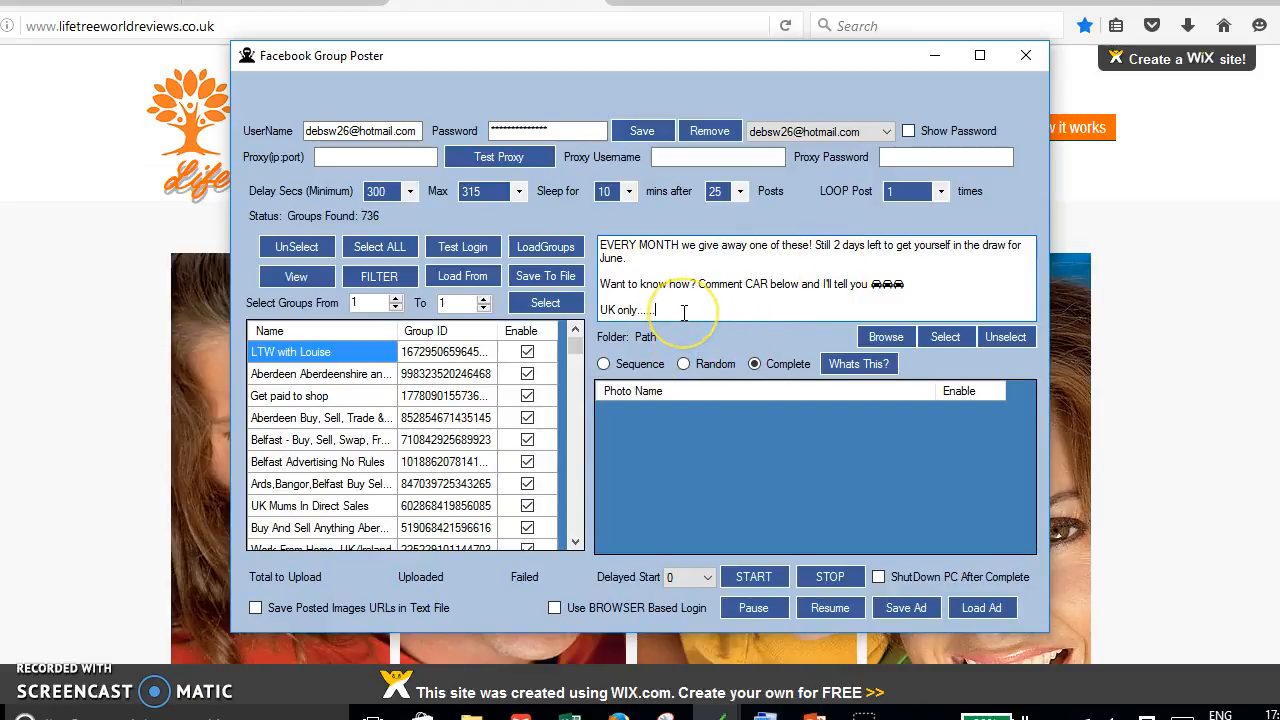
key("Return")
key("Return")
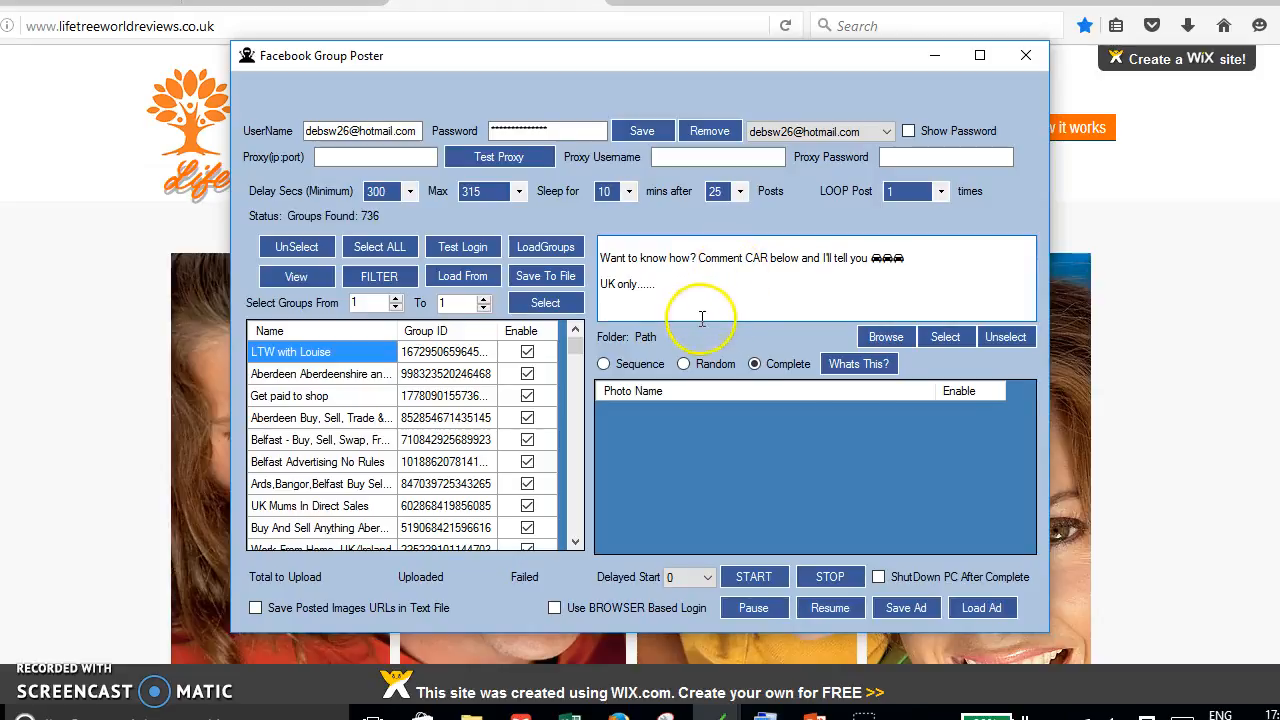
- Locate the white car photo in the desktop's Pics folder with File Explorer and choose that folder as the photo source
left_click(901, 336)
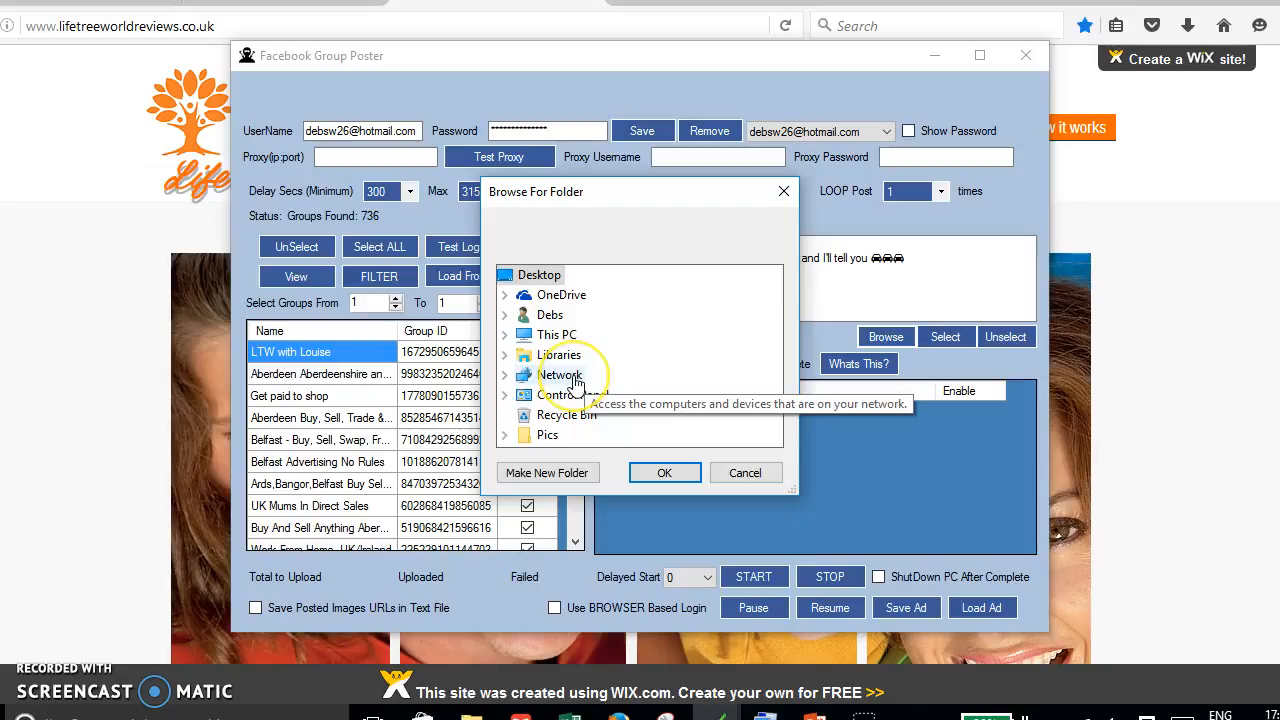
left_click(471, 716)
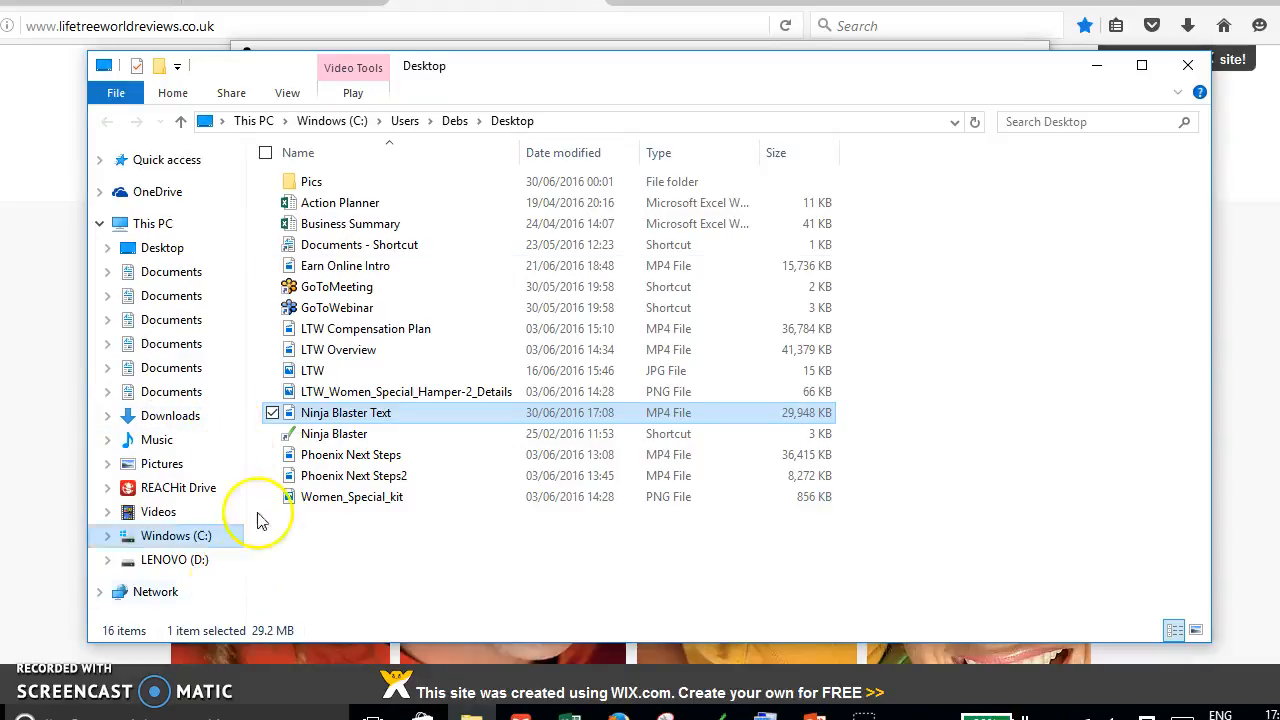
left_click(262, 128)
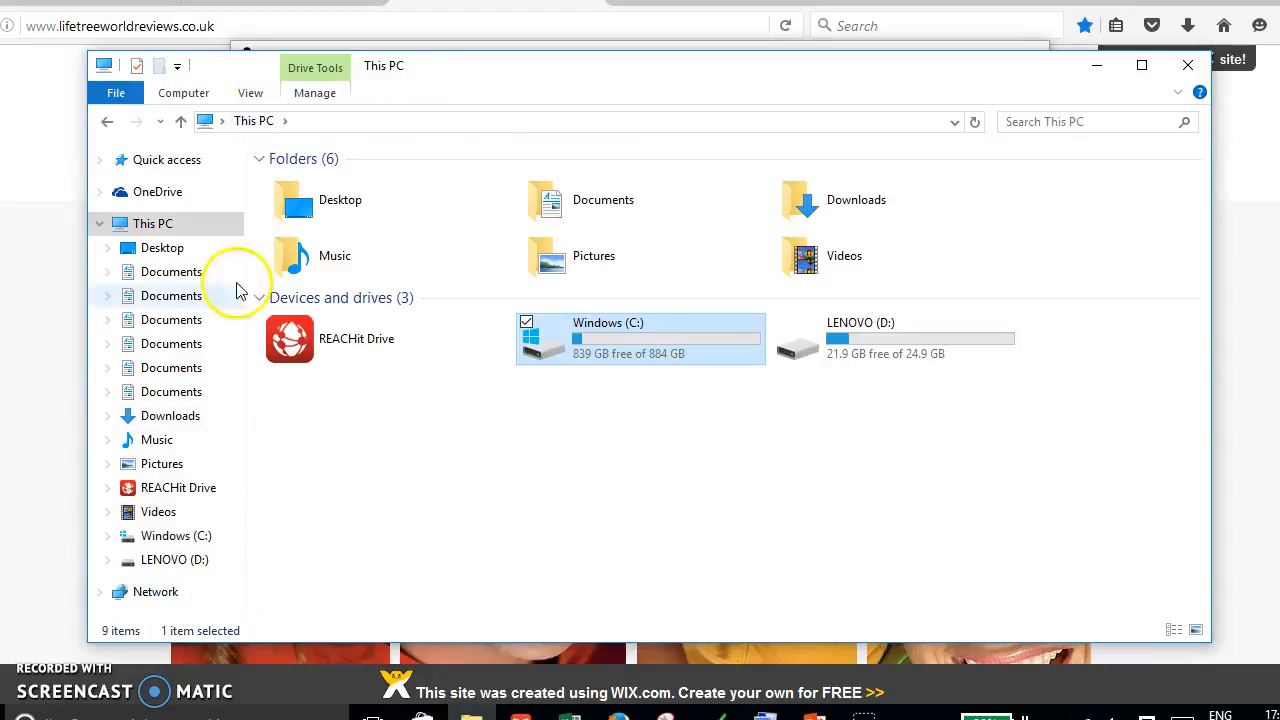
left_click(175, 248)
double_click(279, 199)
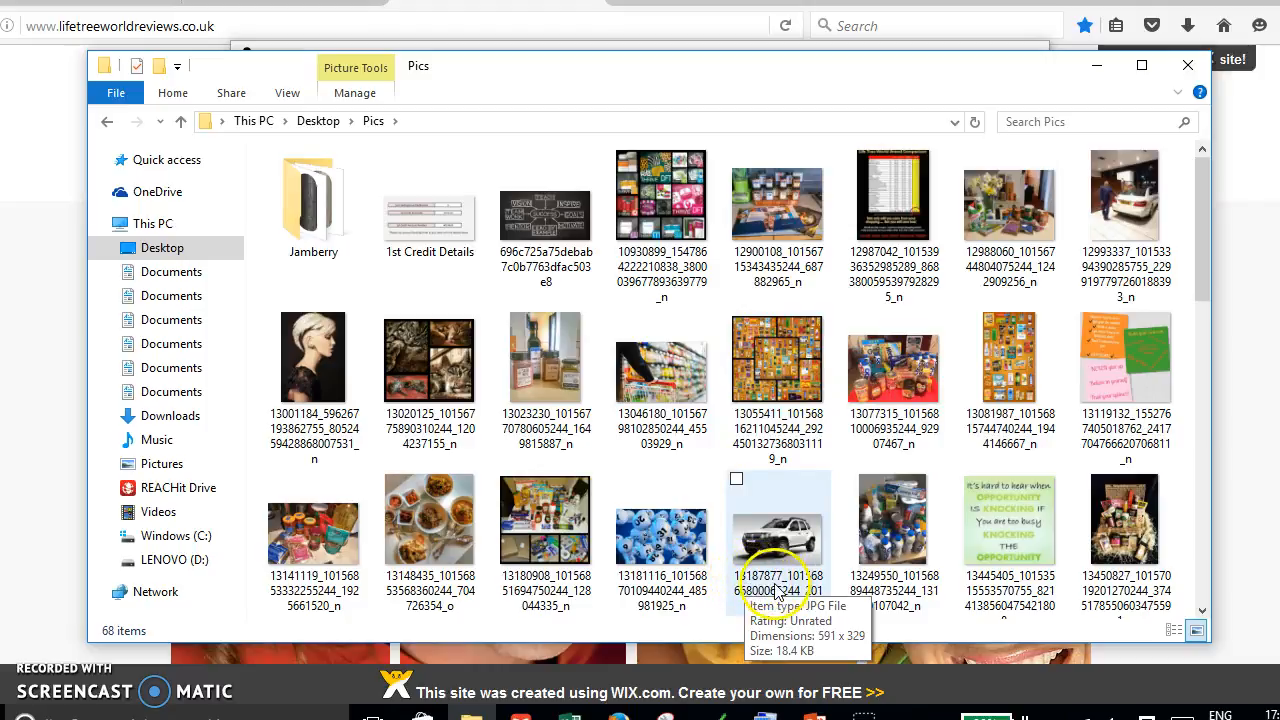
scroll(1035, 432, "down", 1)
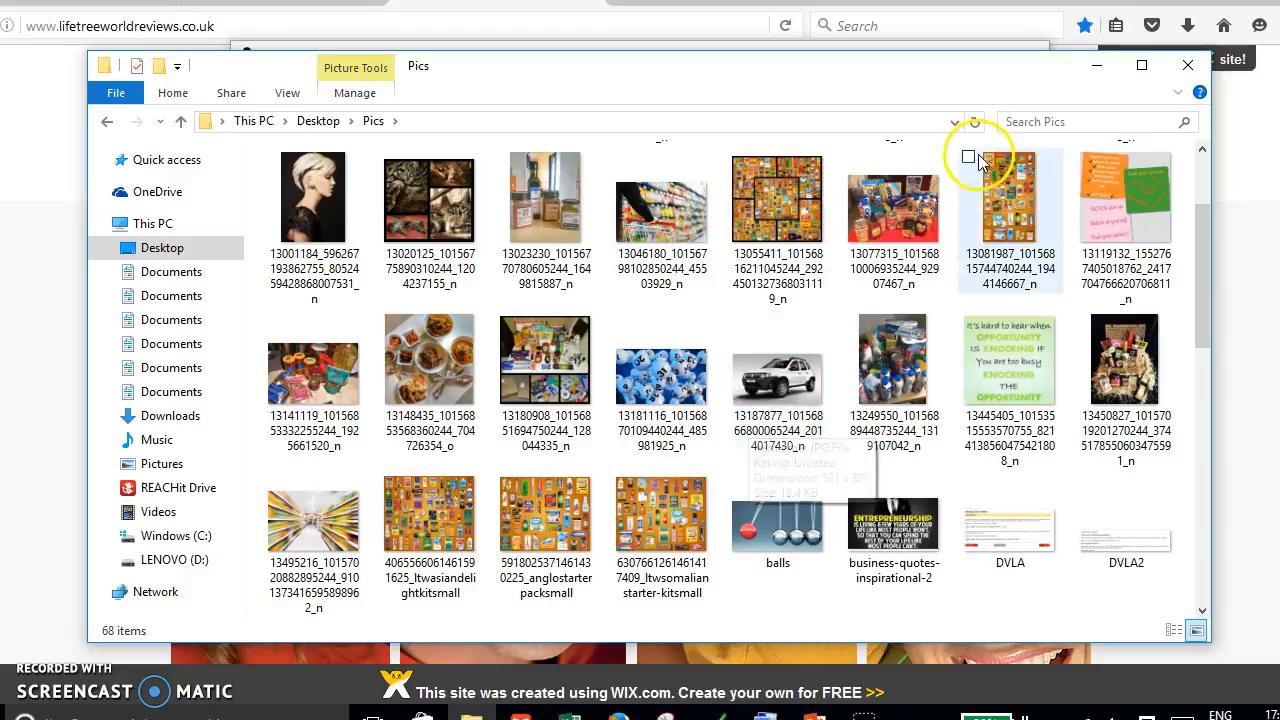
left_click(1186, 68)
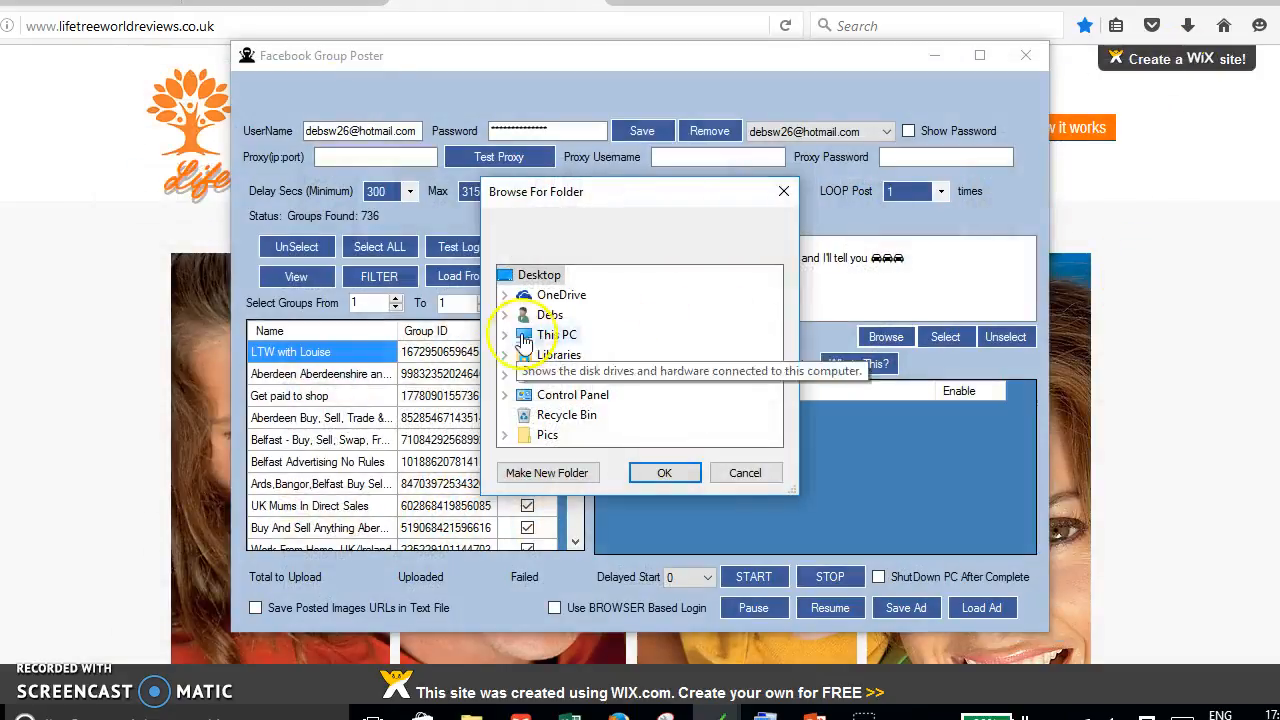
double_click(550, 335)
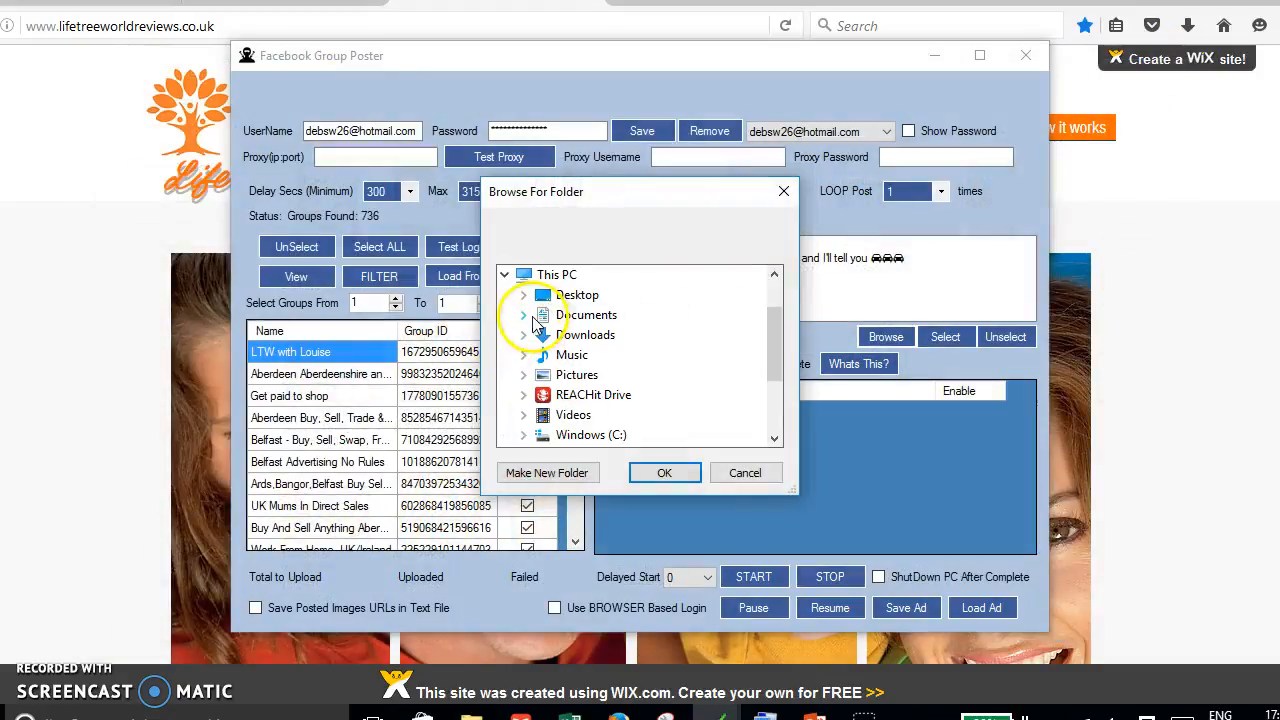
left_click(523, 296)
left_click(590, 317)
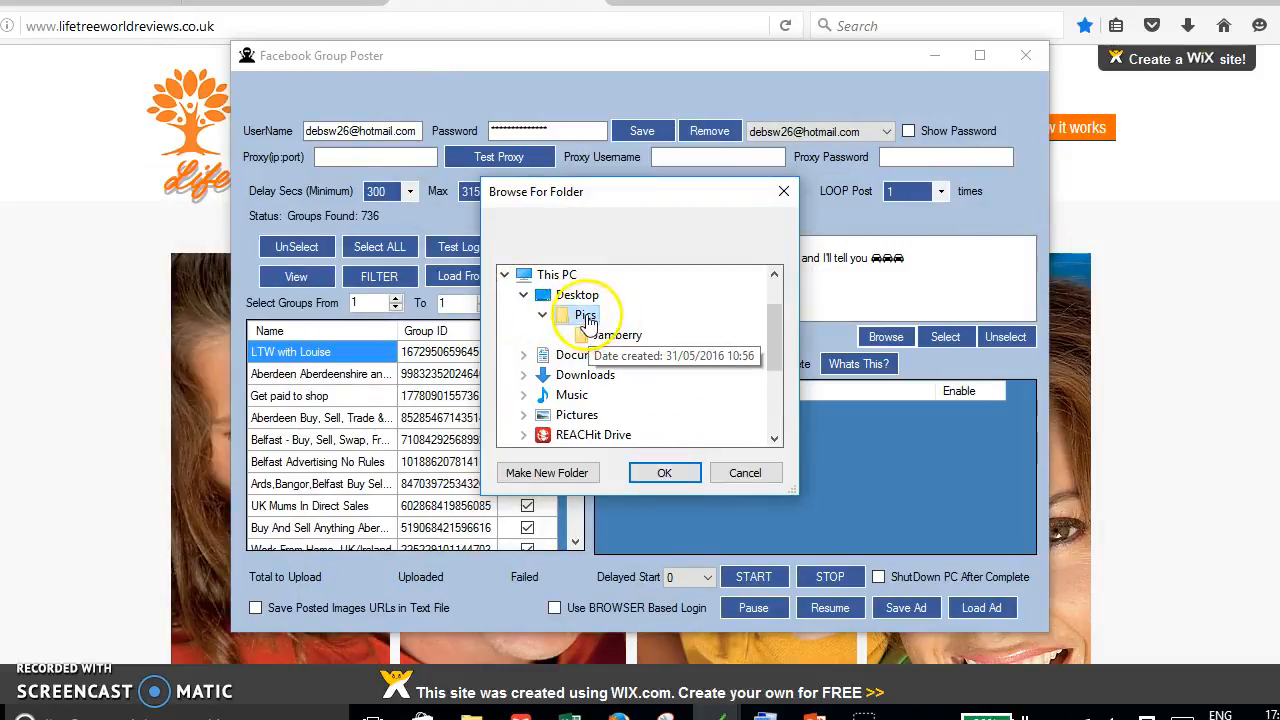
left_click(666, 472)
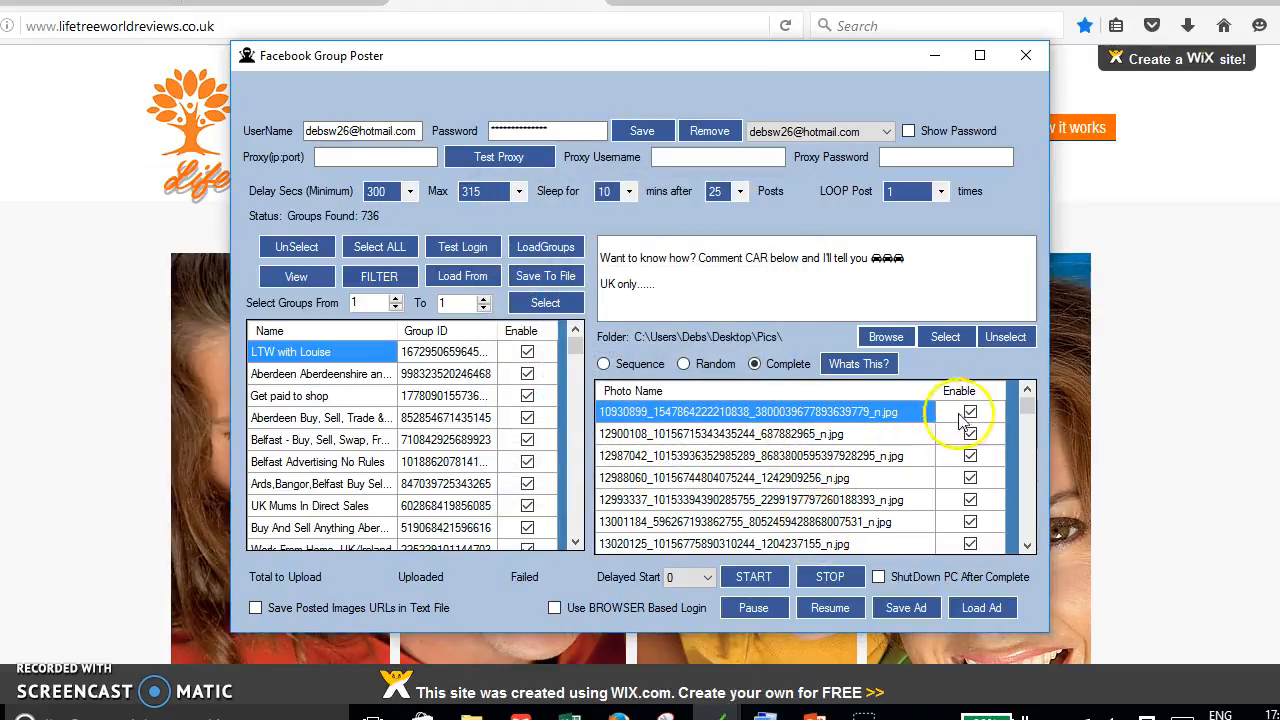
left_click(1008, 338)
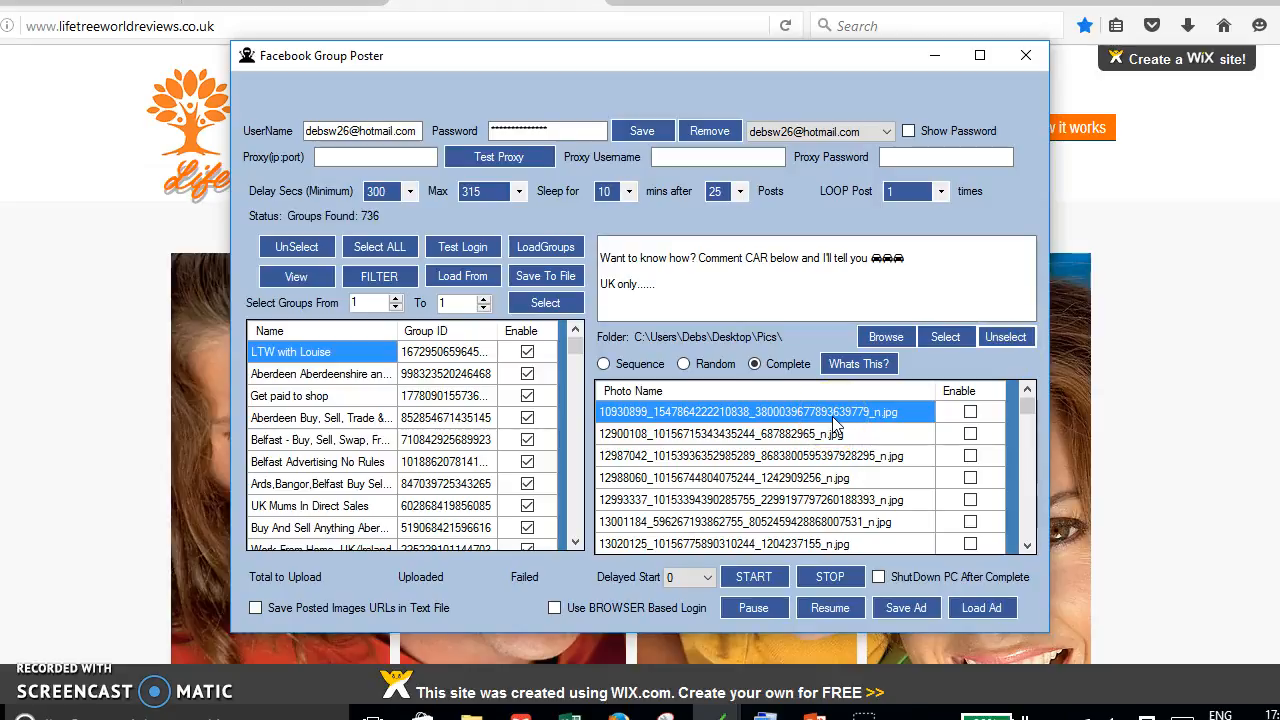
scroll(1020, 525, "down", 5)
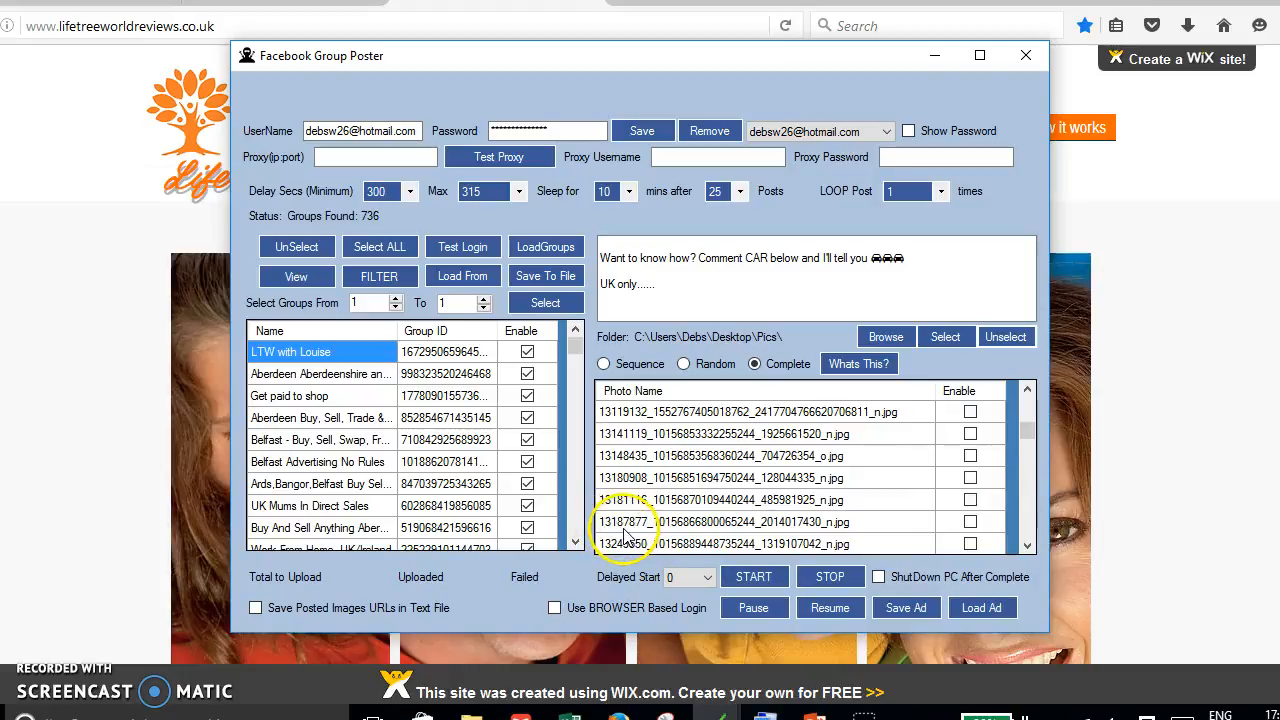
left_click(970, 521)
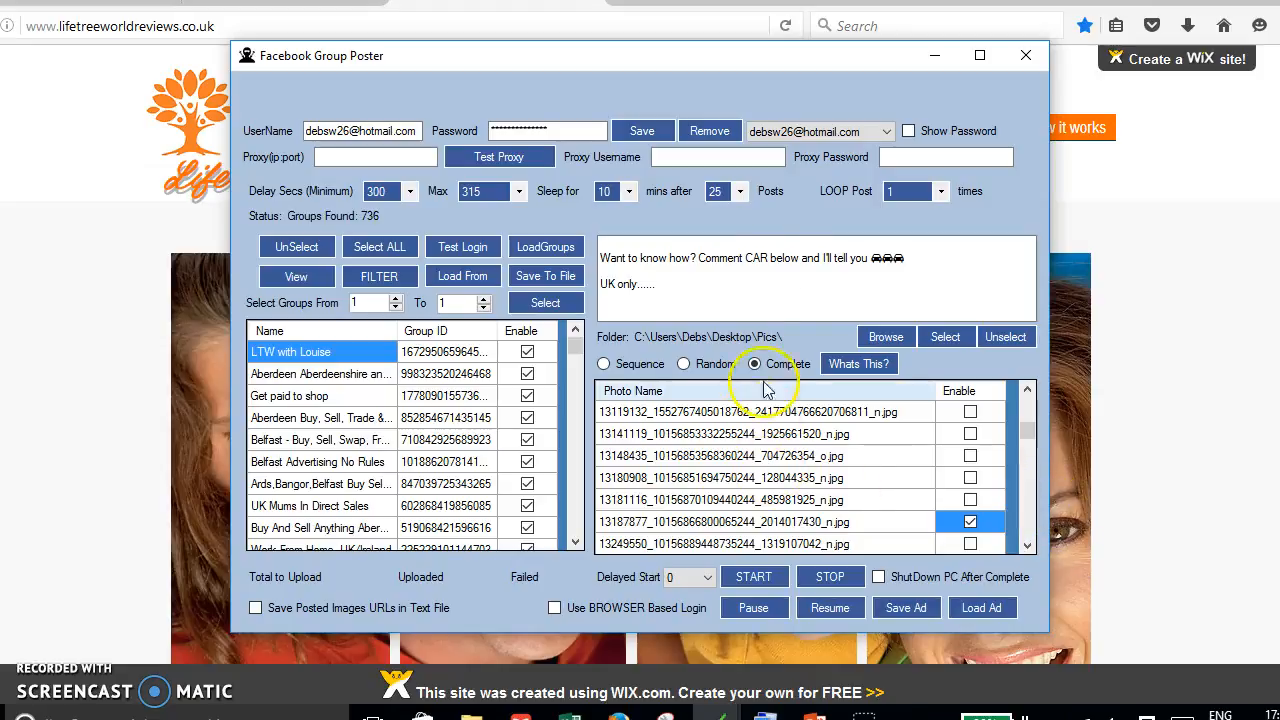
- Set the delayed start of the photo posting run to 120
left_click(830, 276)
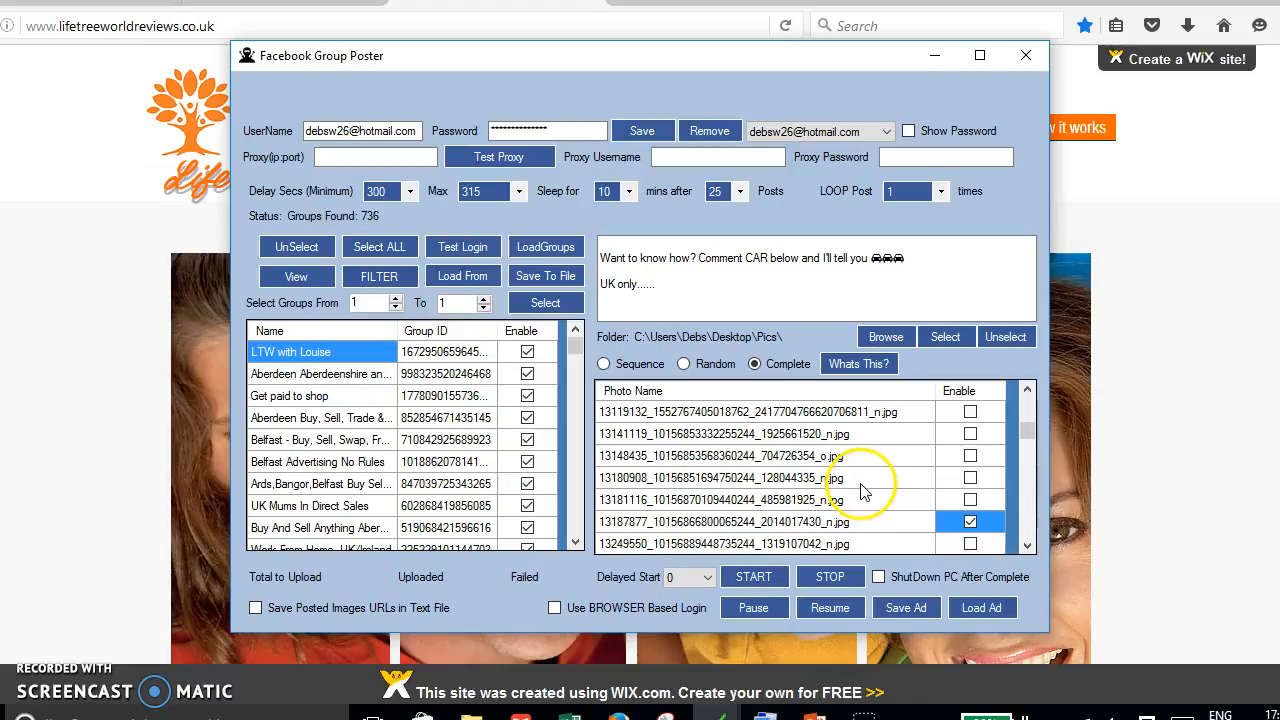
left_click(709, 580)
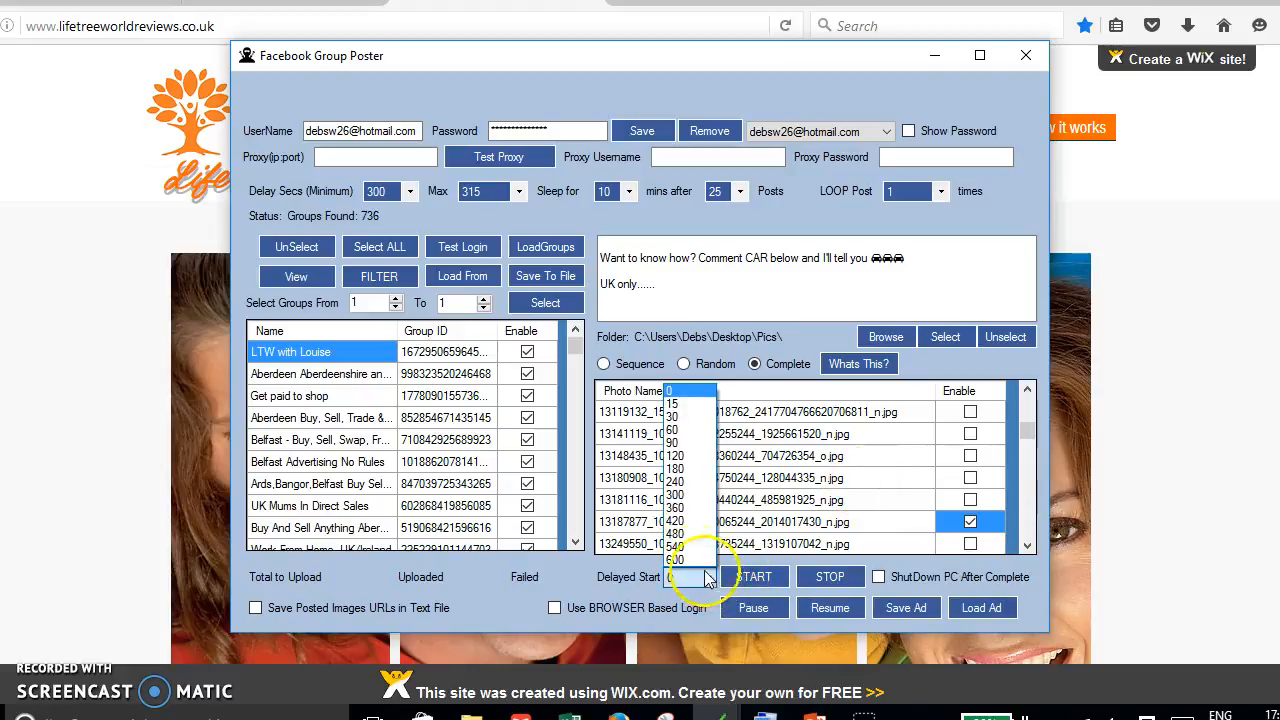
left_click(690, 457)
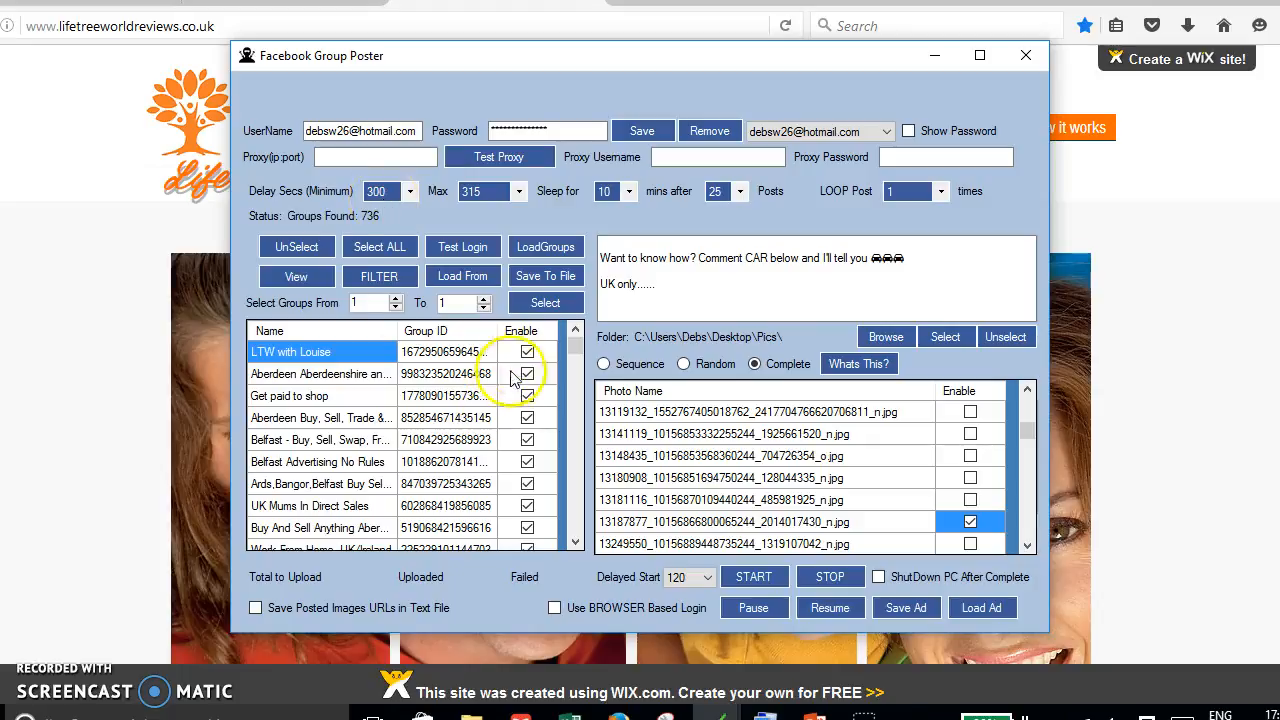
- Disable all groups in the photo poster and sort the list, with its Name column widened, by name in descending order
left_click_drag(562, 331, 518, 352)
left_click_drag(399, 331, 537, 346)
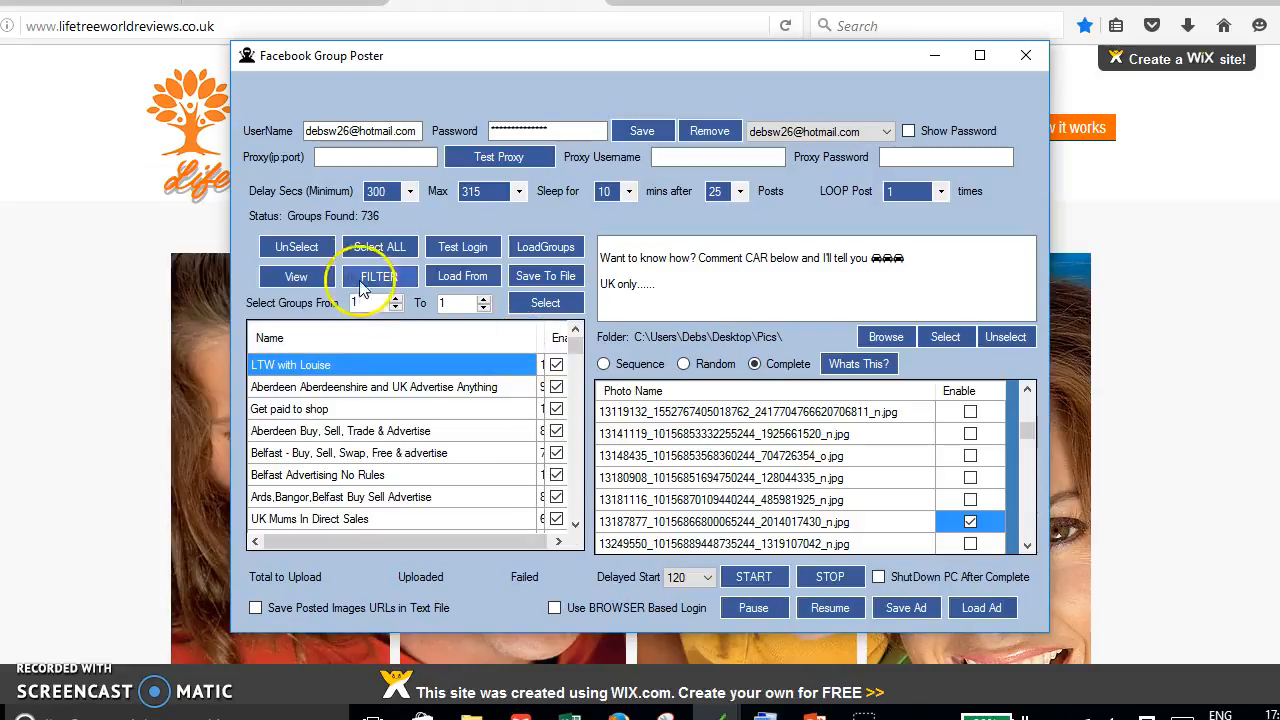
left_click(296, 247)
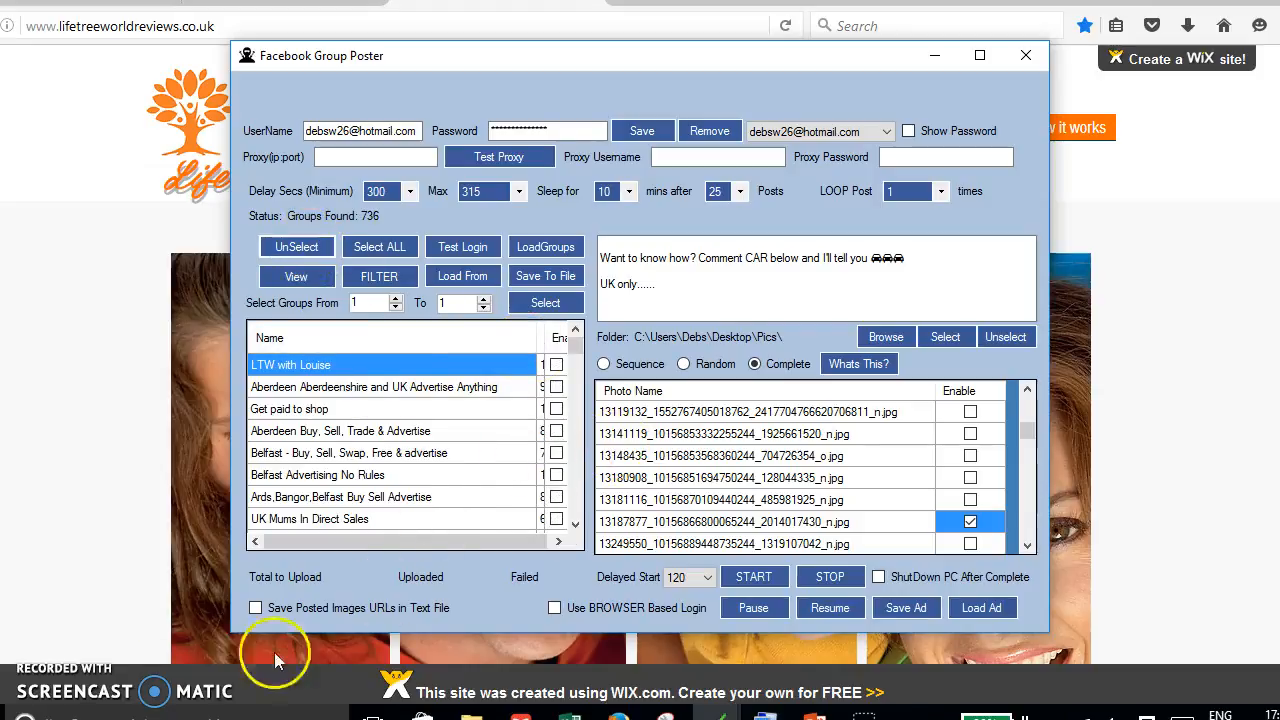
left_click(352, 340)
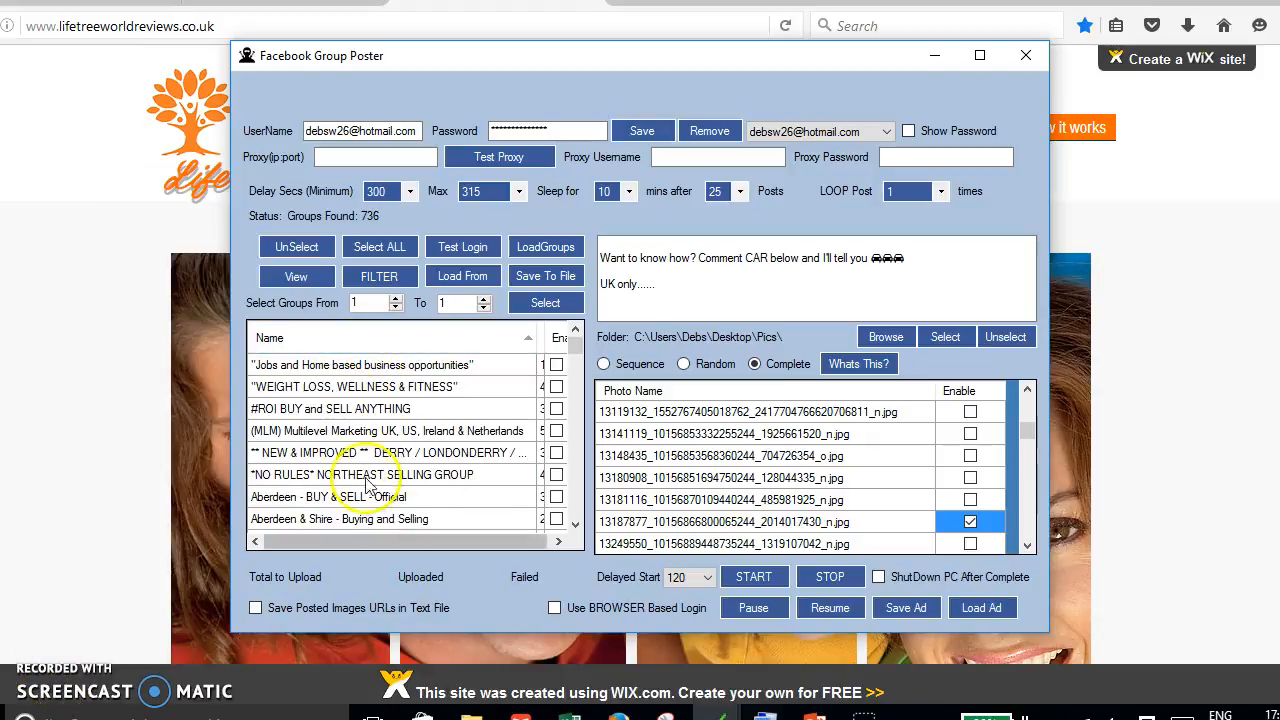
left_click(355, 340)
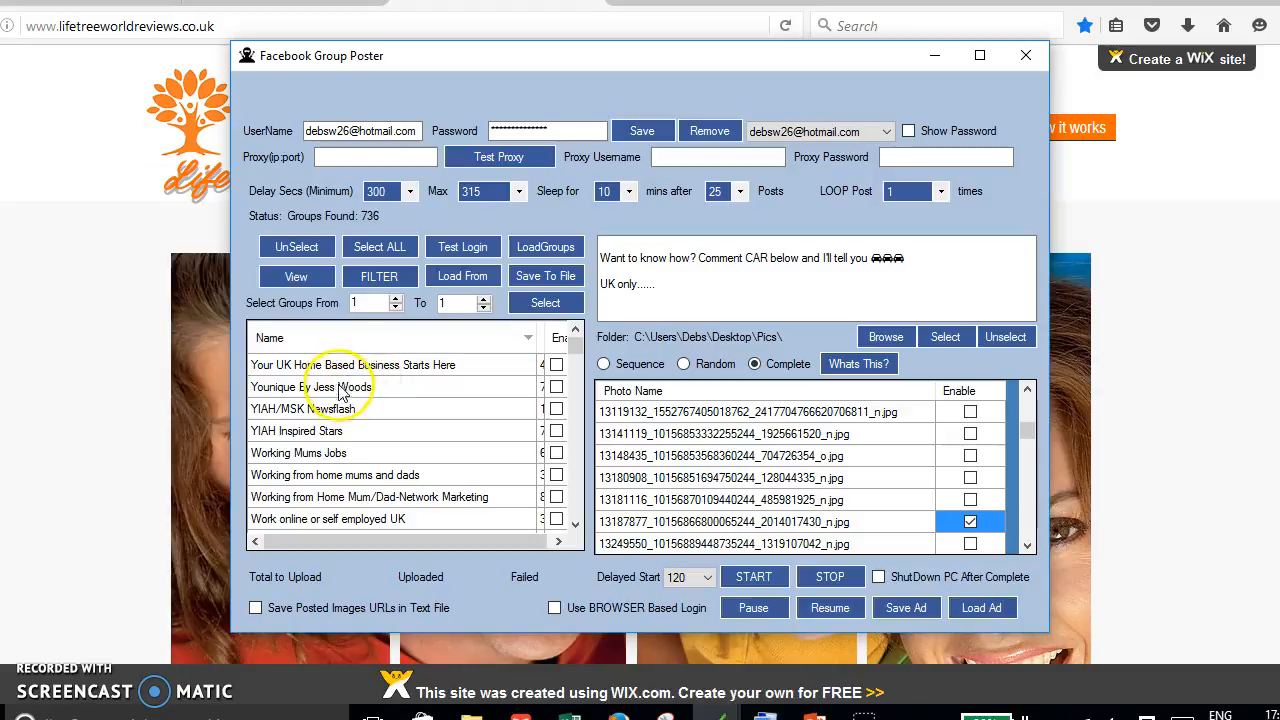
- Browse the group list sorted by name in ascending and descending order to examine which groups suit the photo post
left_click(415, 339)
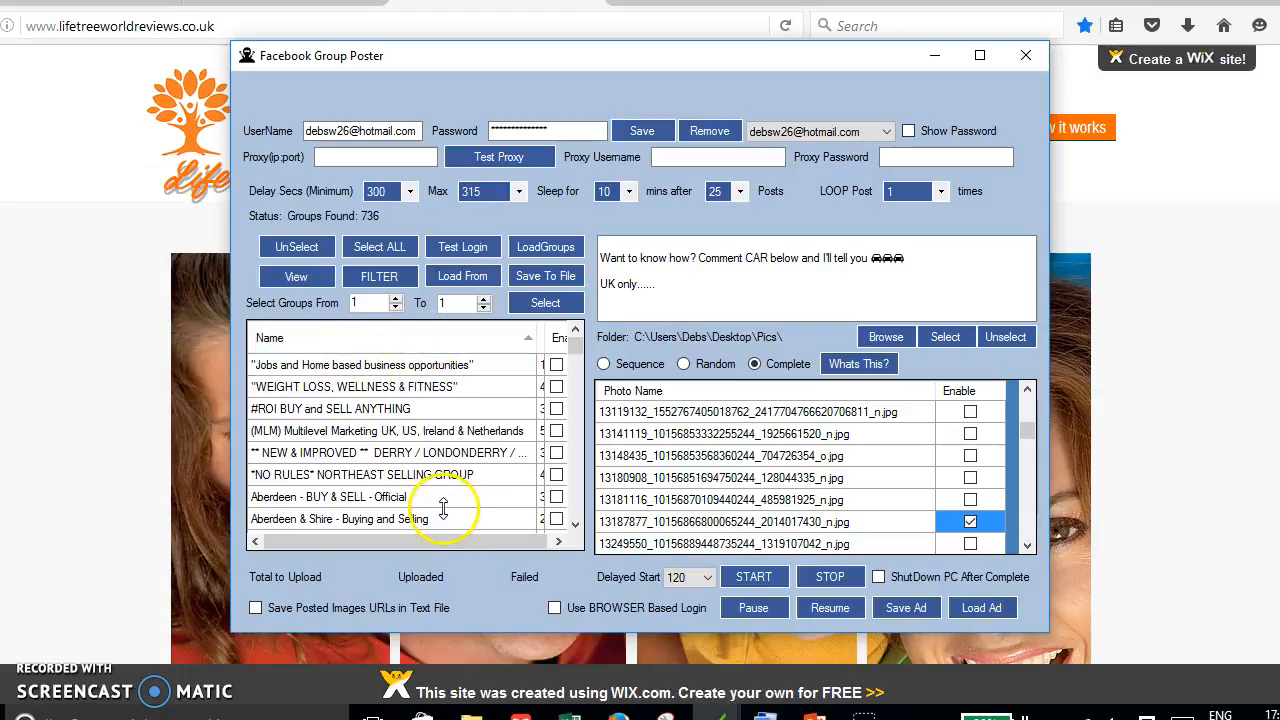
left_click(350, 338)
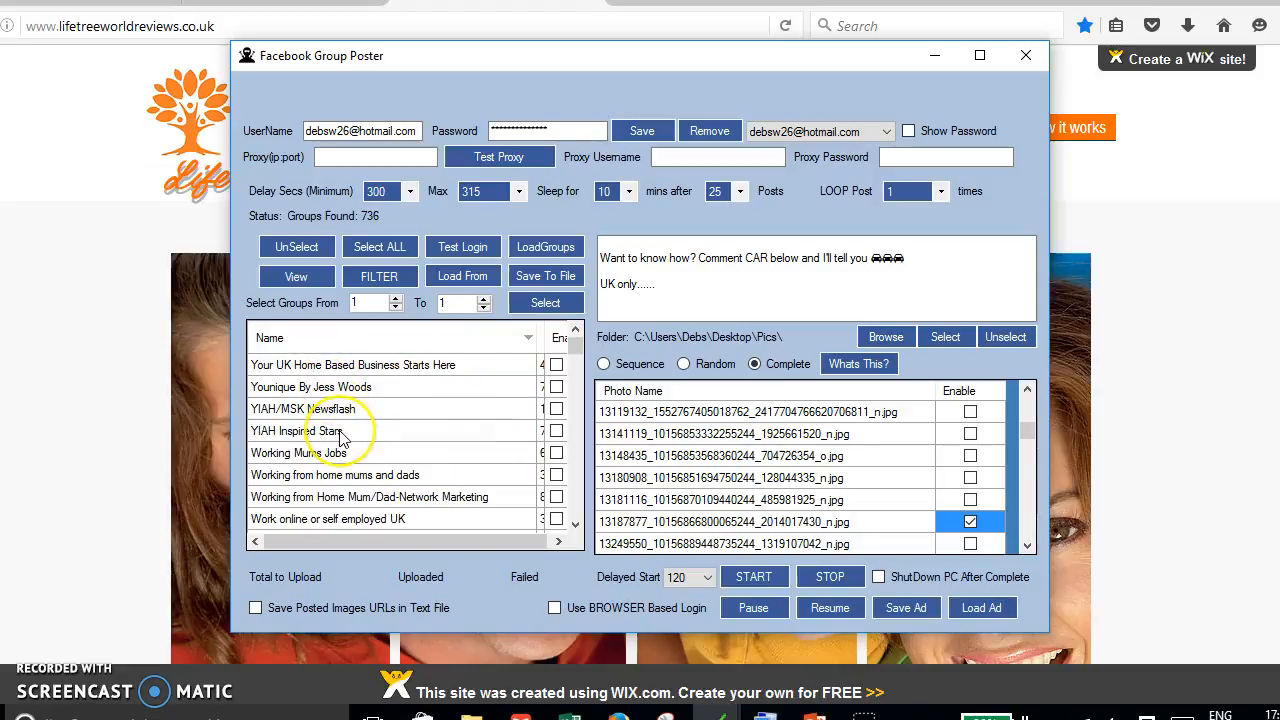
scroll(340, 434, "down", 2)
scroll(340, 434, "down", 8)
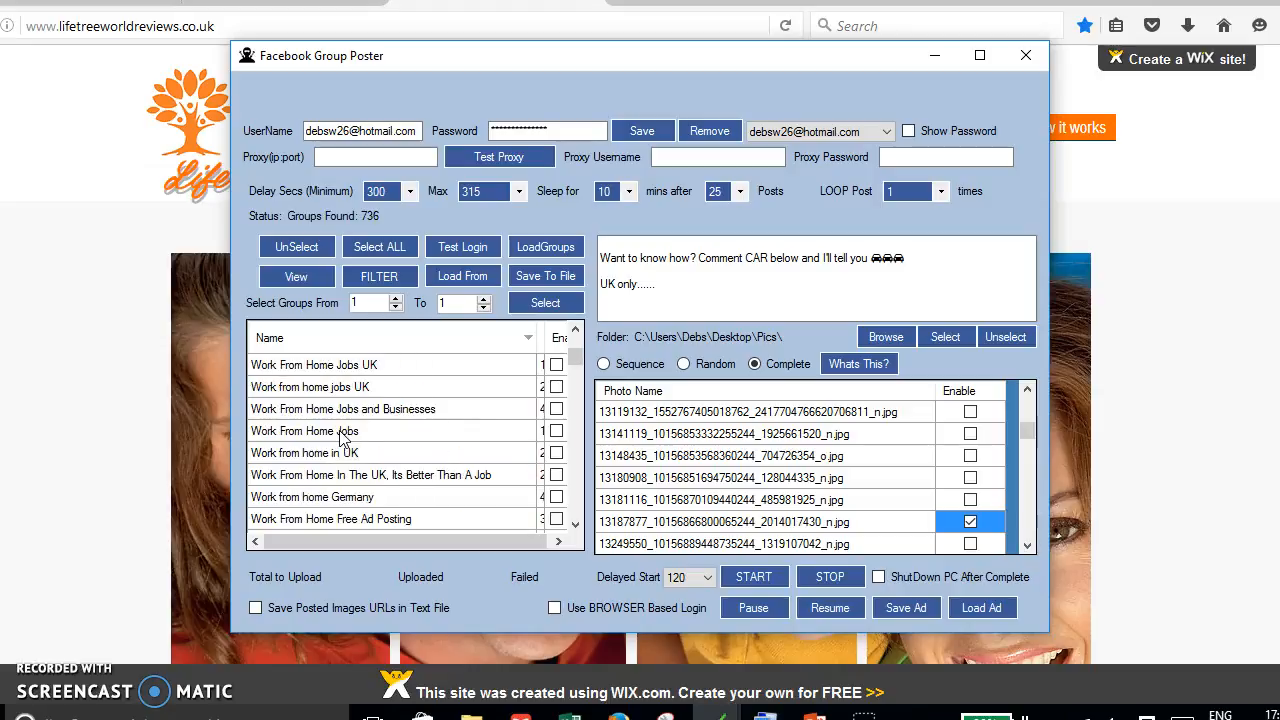
scroll(340, 434, "down", 10)
scroll(345, 420, "up", 1)
- Sort the groups by name in ascending order and enable suitable ones, such as the groups for mums working from home
left_click(363, 337)
scroll(390, 455, "up", 5)
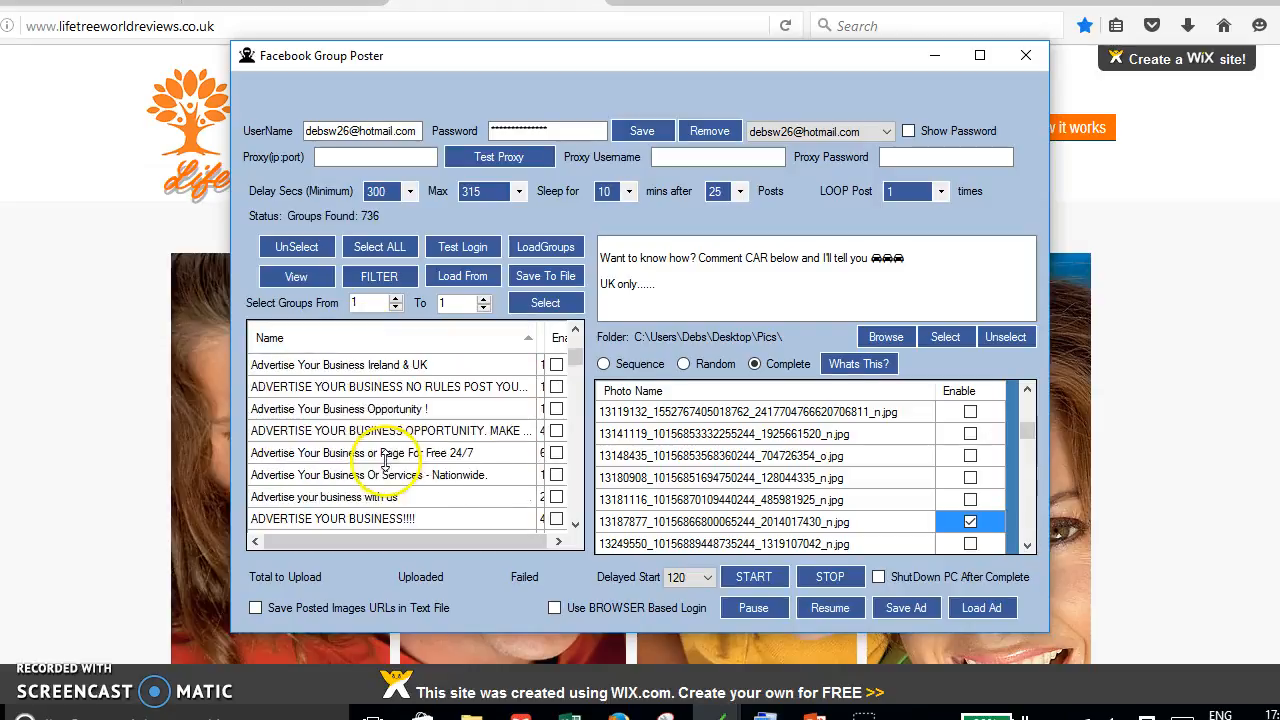
scroll(395, 455, "up", 6)
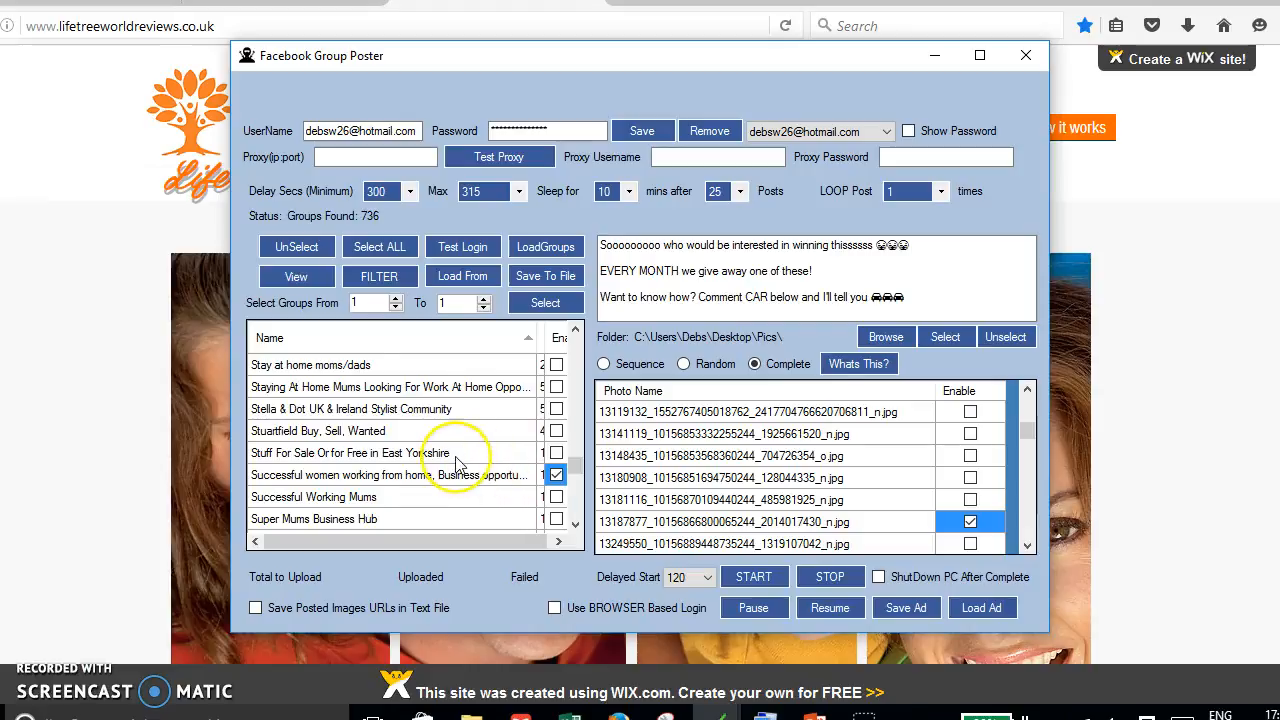
- Review the group list from the Successful women entries back through the Mums groups to check which groups are enabled
scroll(460, 465, "up", 3)
scroll(455, 463, "up", 15)
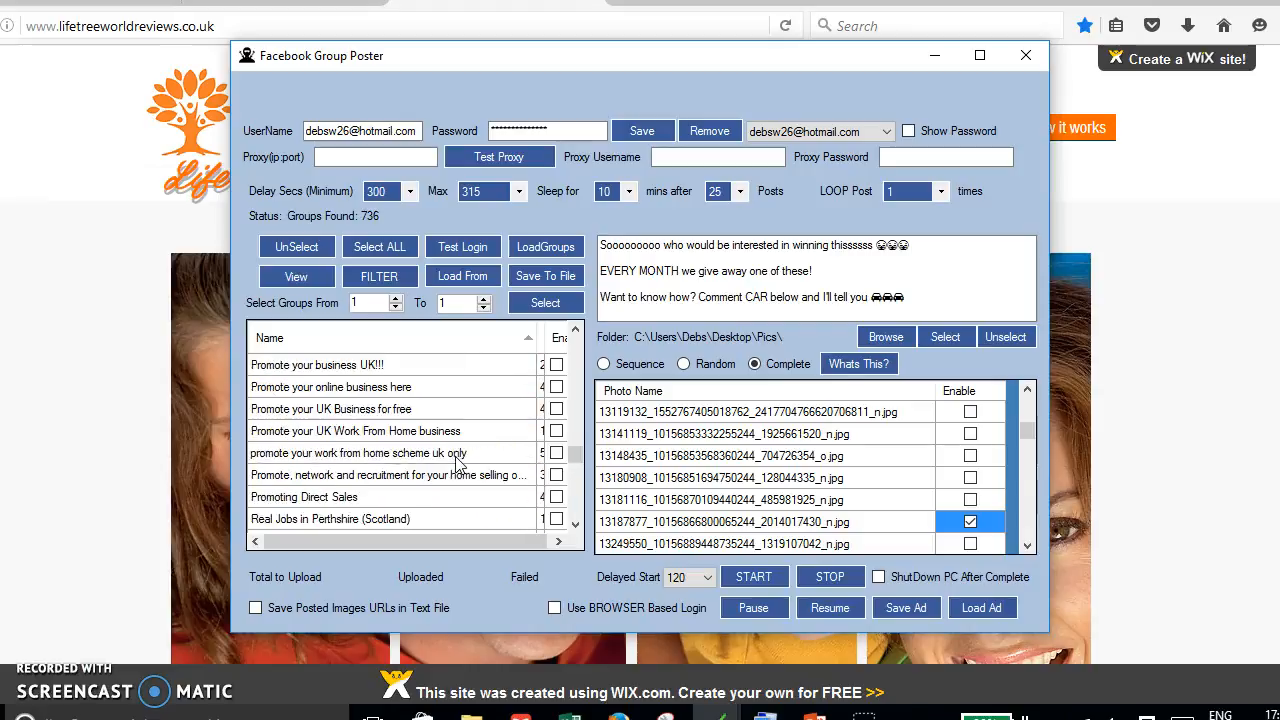
scroll(455, 463, "up", 15)
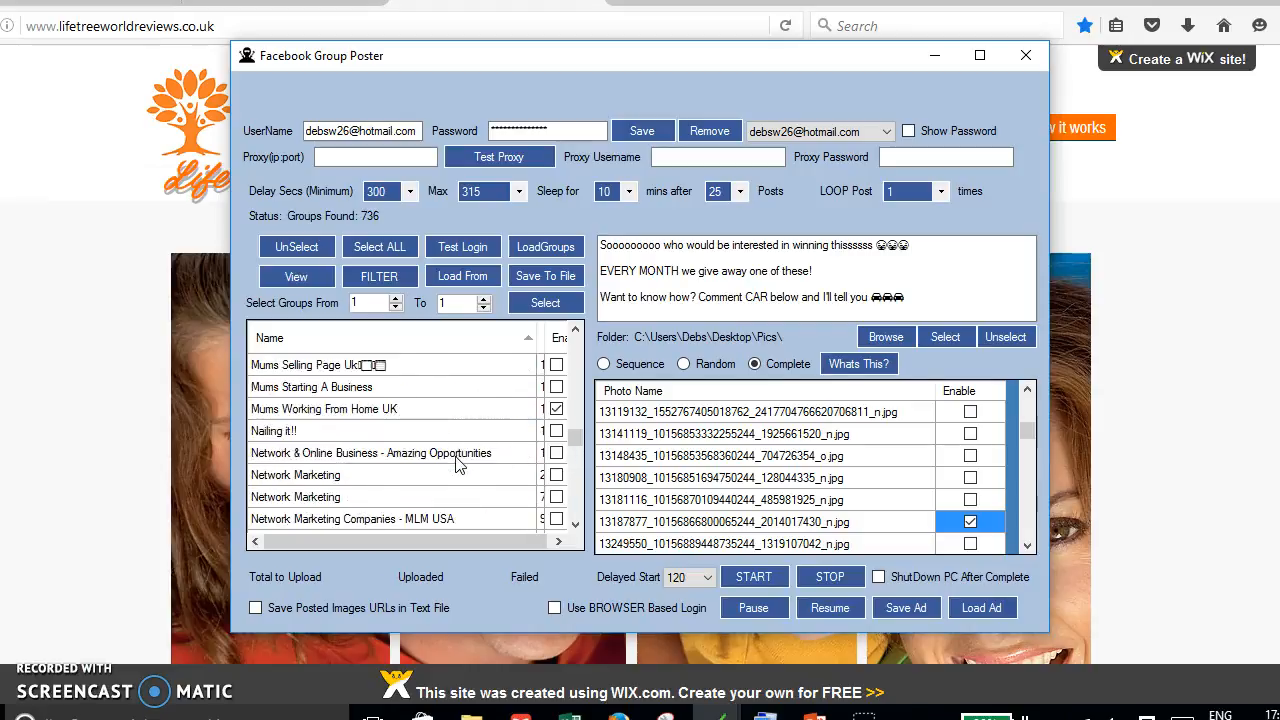
scroll(551, 470, "down", 2)
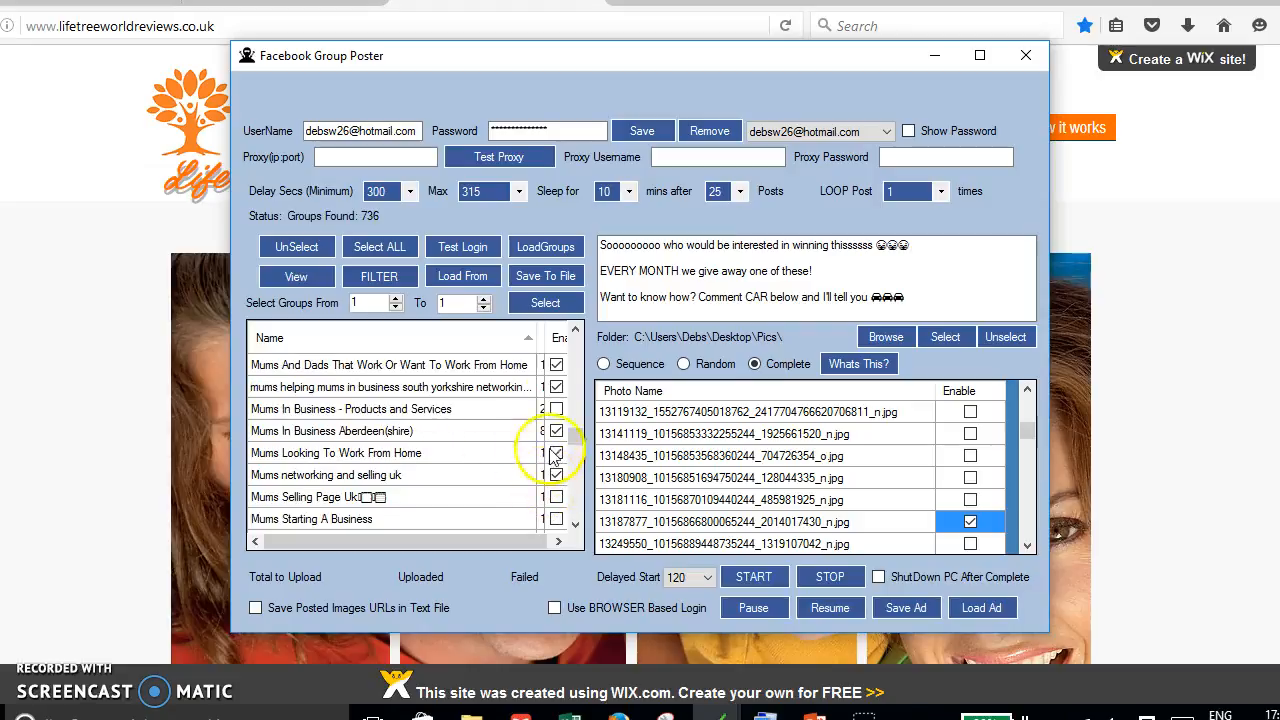
left_click(556, 431)
scroll(510, 463, "down", 8)
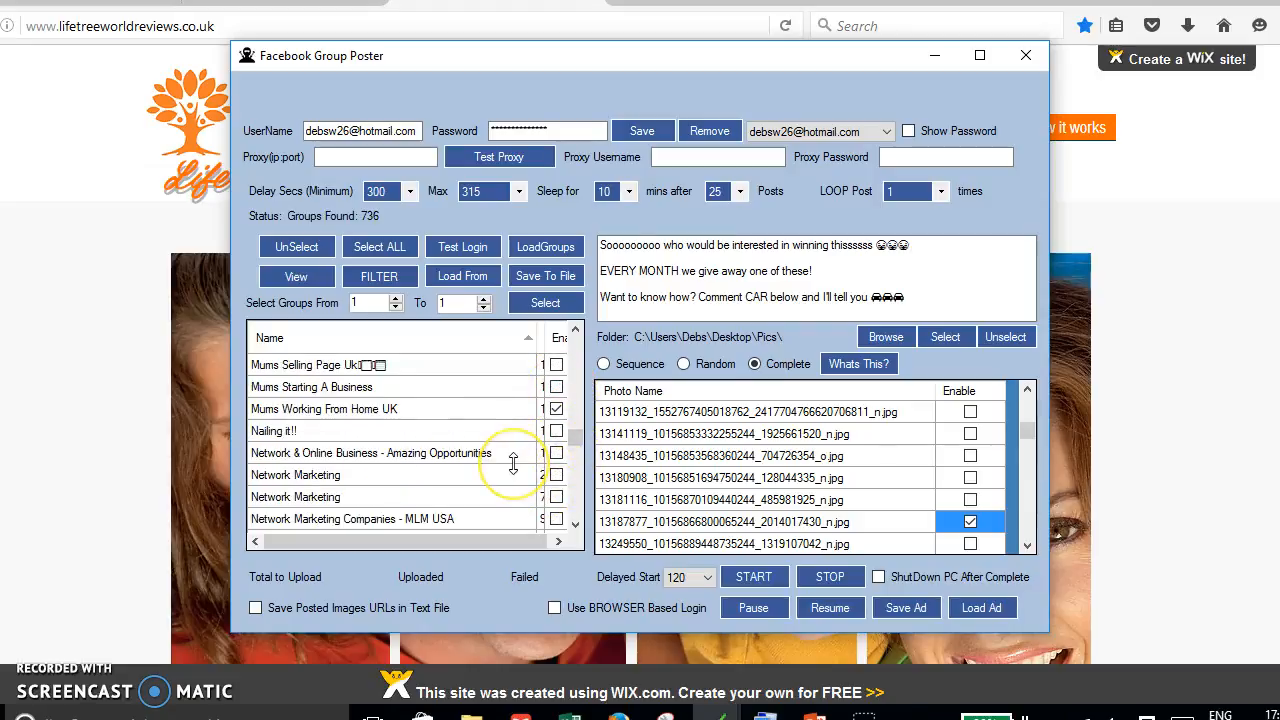
scroll(513, 463, "down", 8)
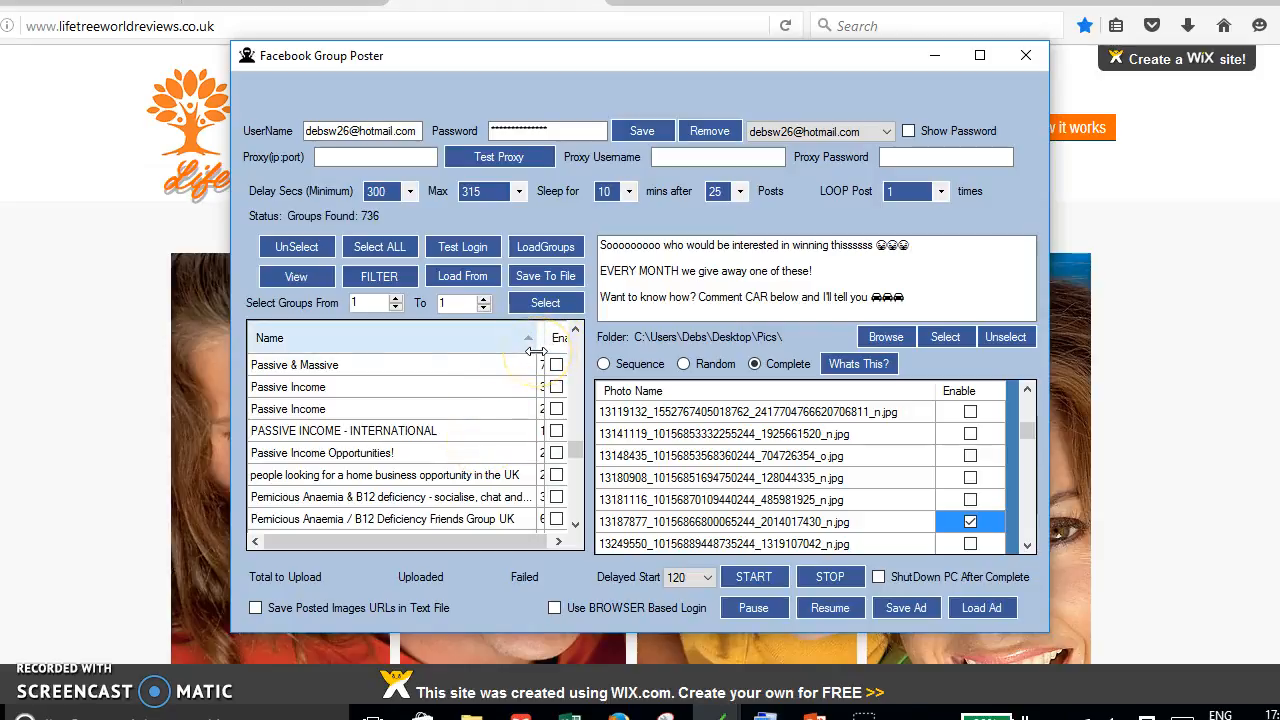
left_click(409, 418)
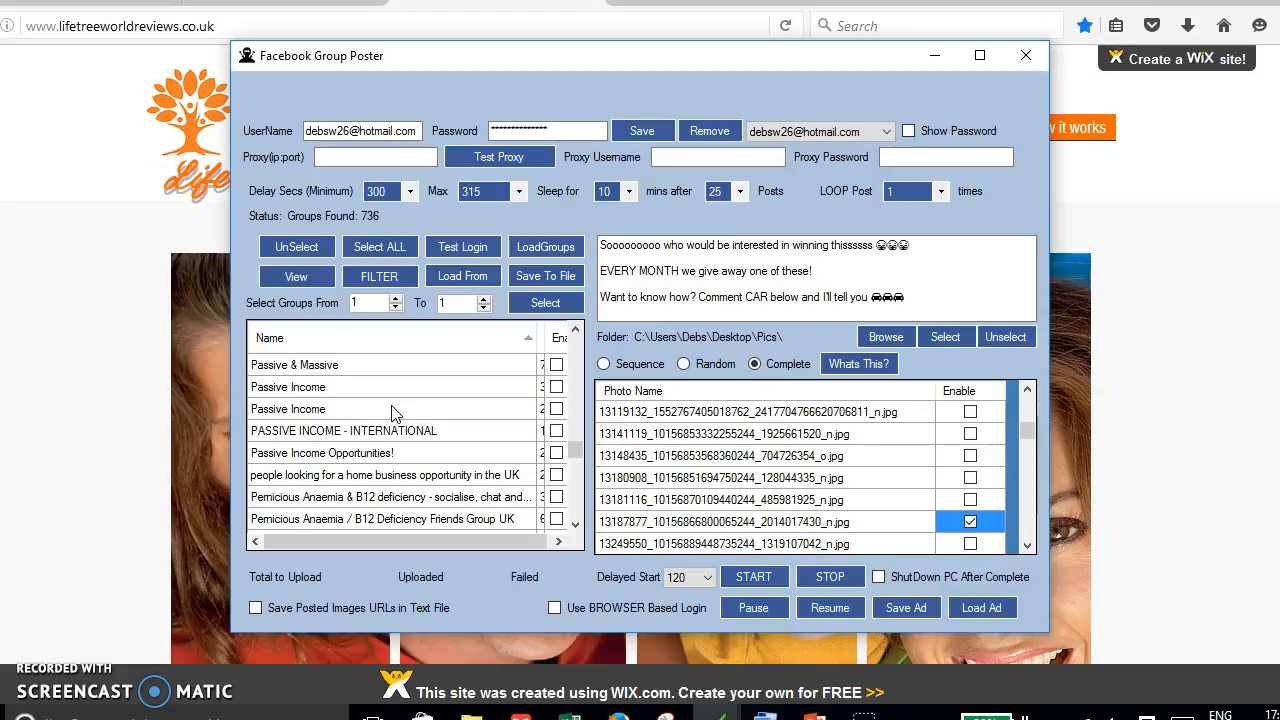
- Save the photo ad with its caption, Complete mode and chosen groups as LTW Car in the NinjaData folder
left_click(634, 270)
left_click(775, 365)
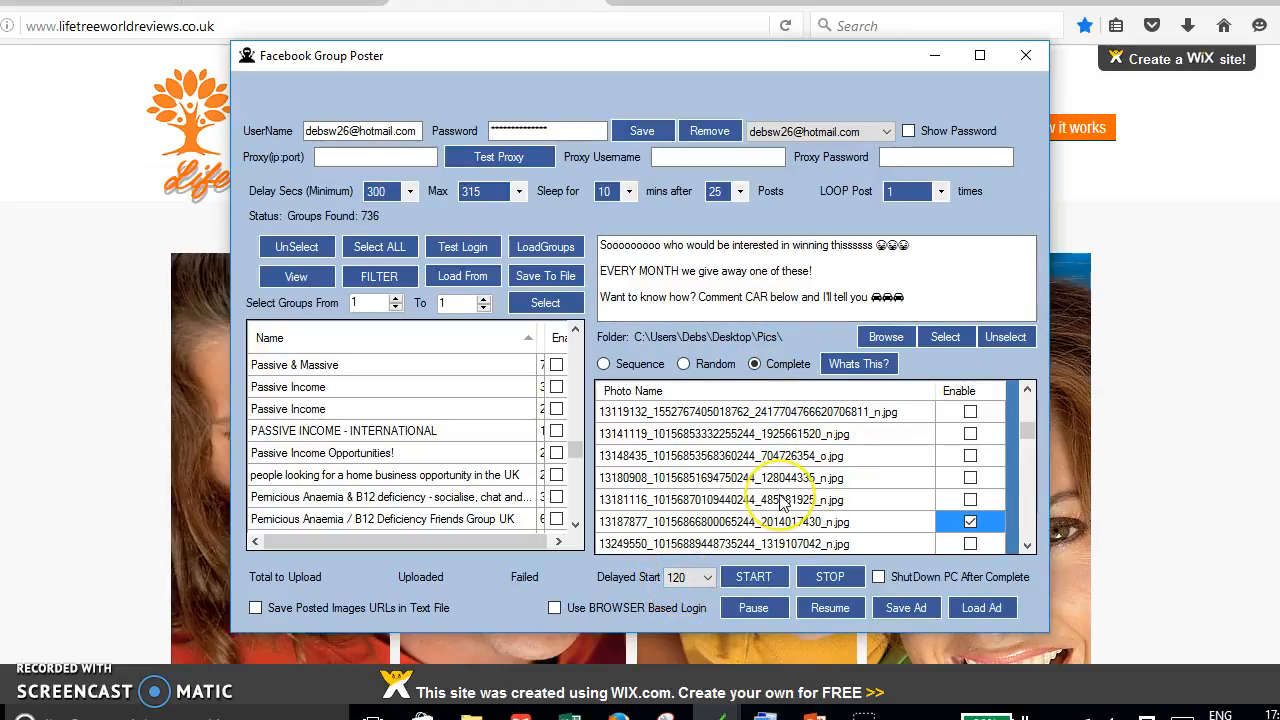
left_click(928, 611)
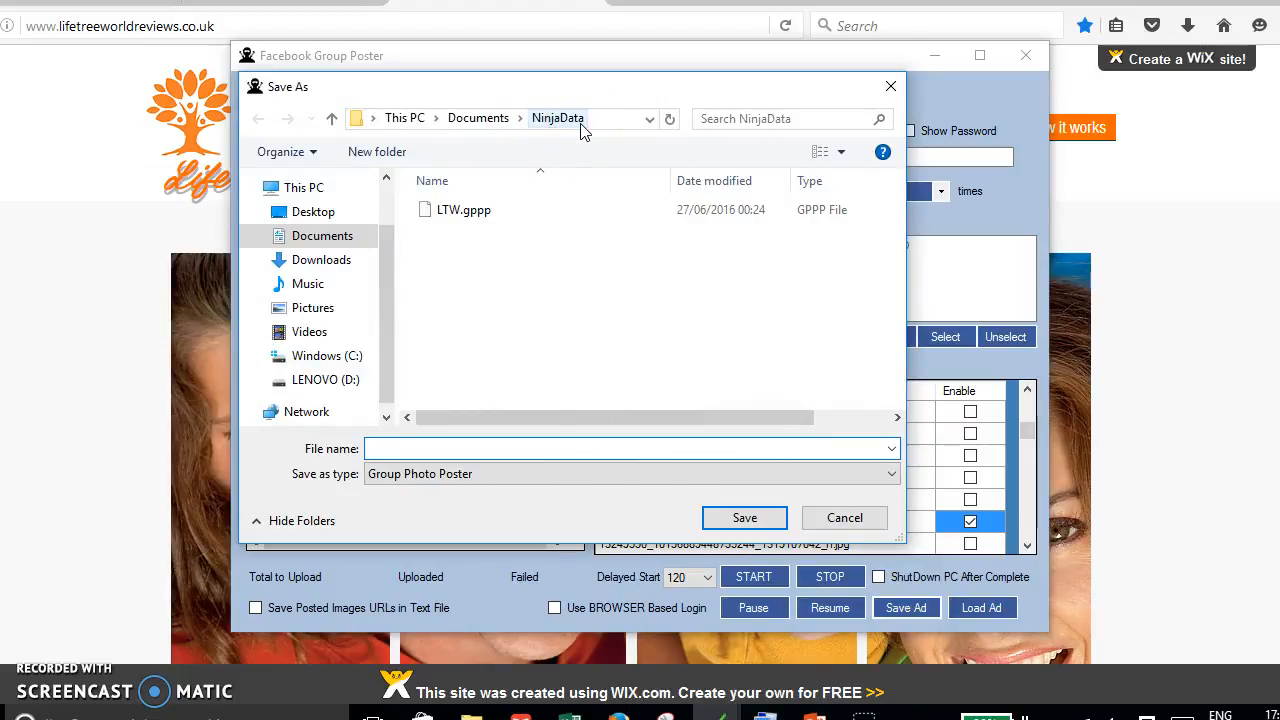
left_click(580, 127)
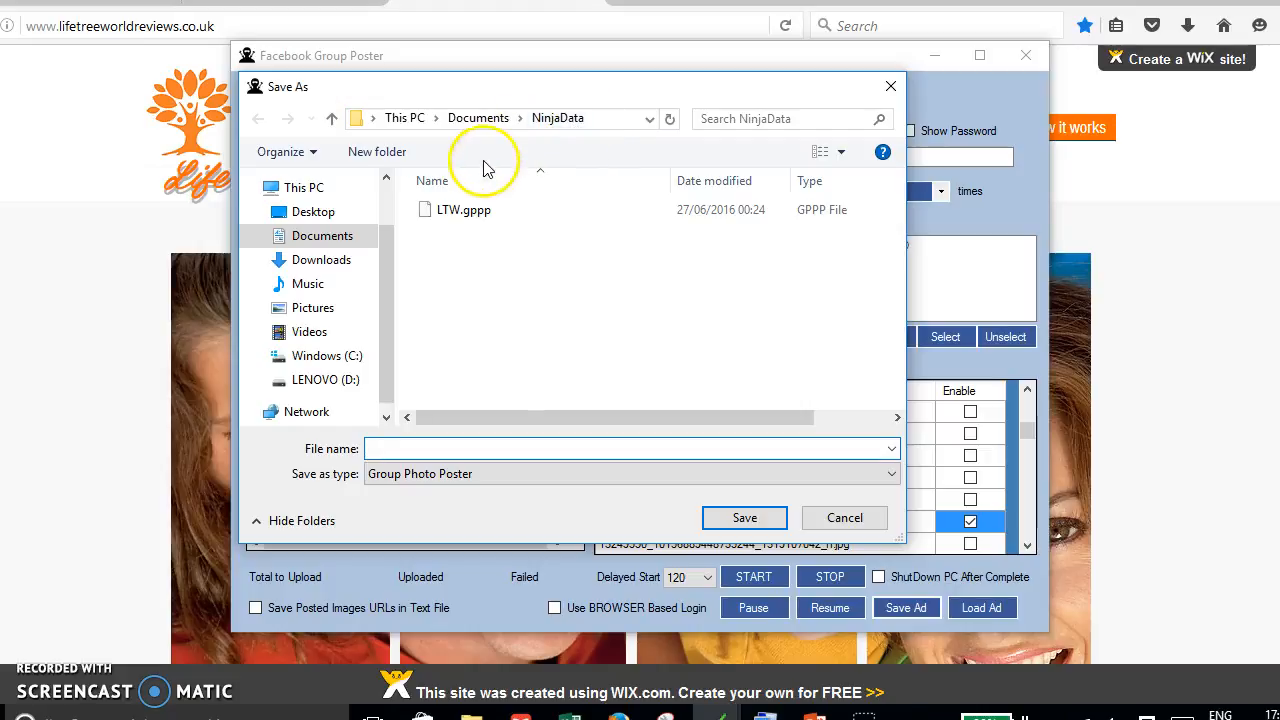
type("LTW Car")
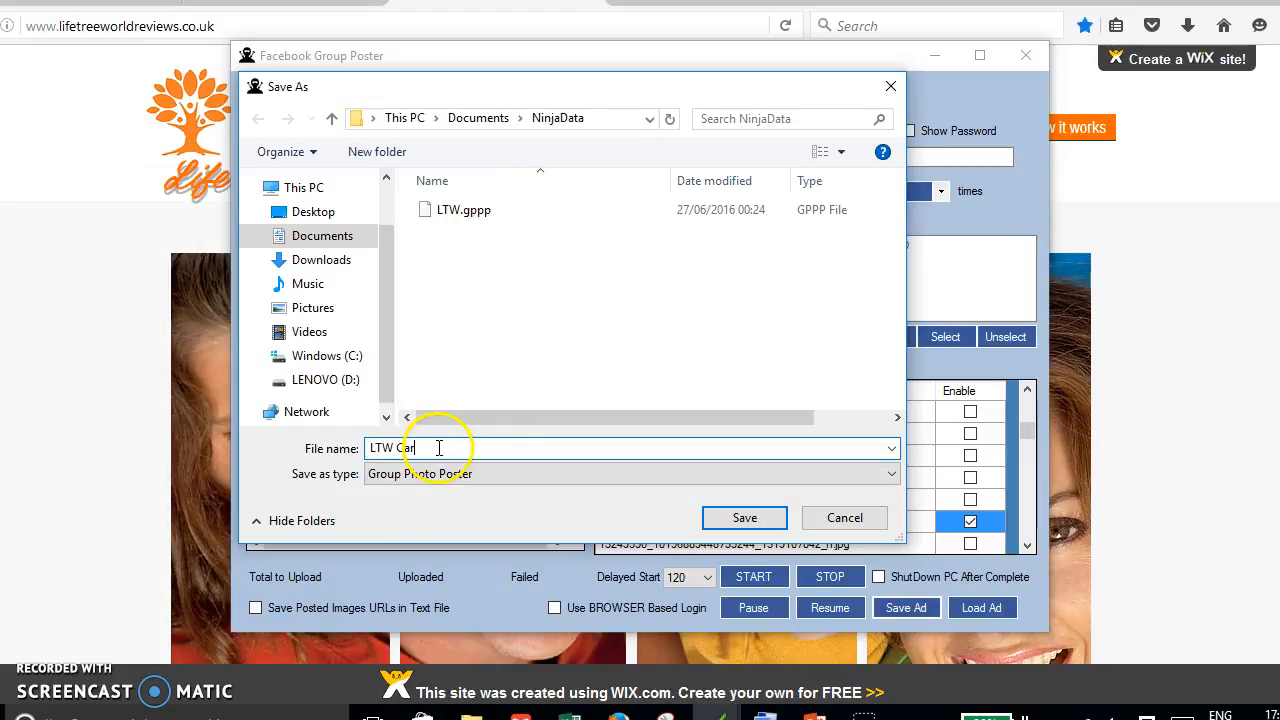
left_click(744, 518)
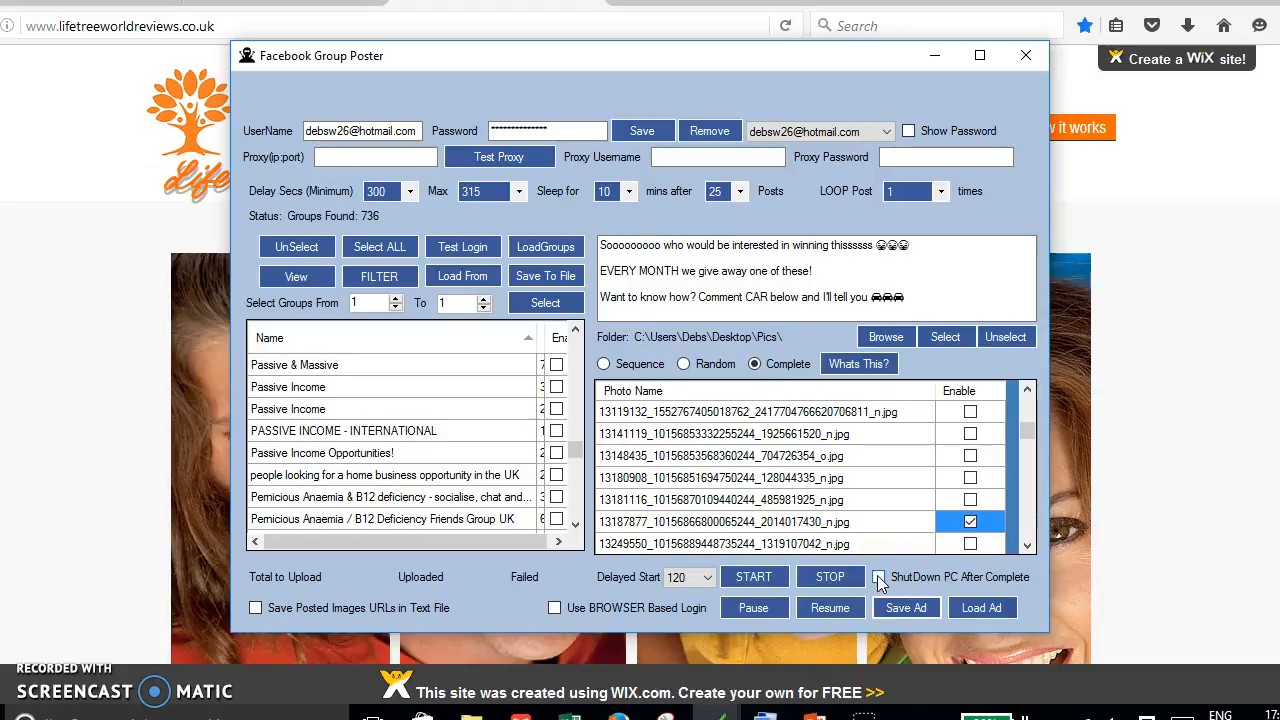
- Start the delayed photo posting run, accept the upload summary and decline posting through the Facebook mobile site
left_click(763, 582)
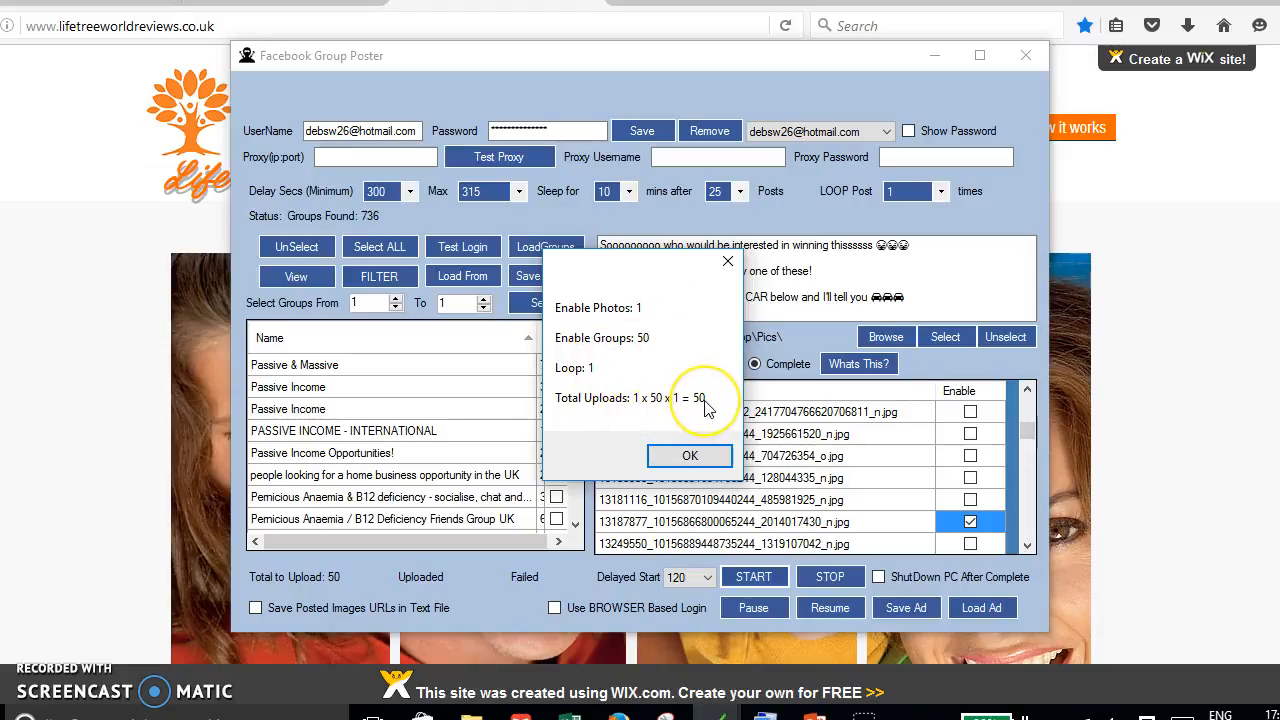
left_click(708, 457)
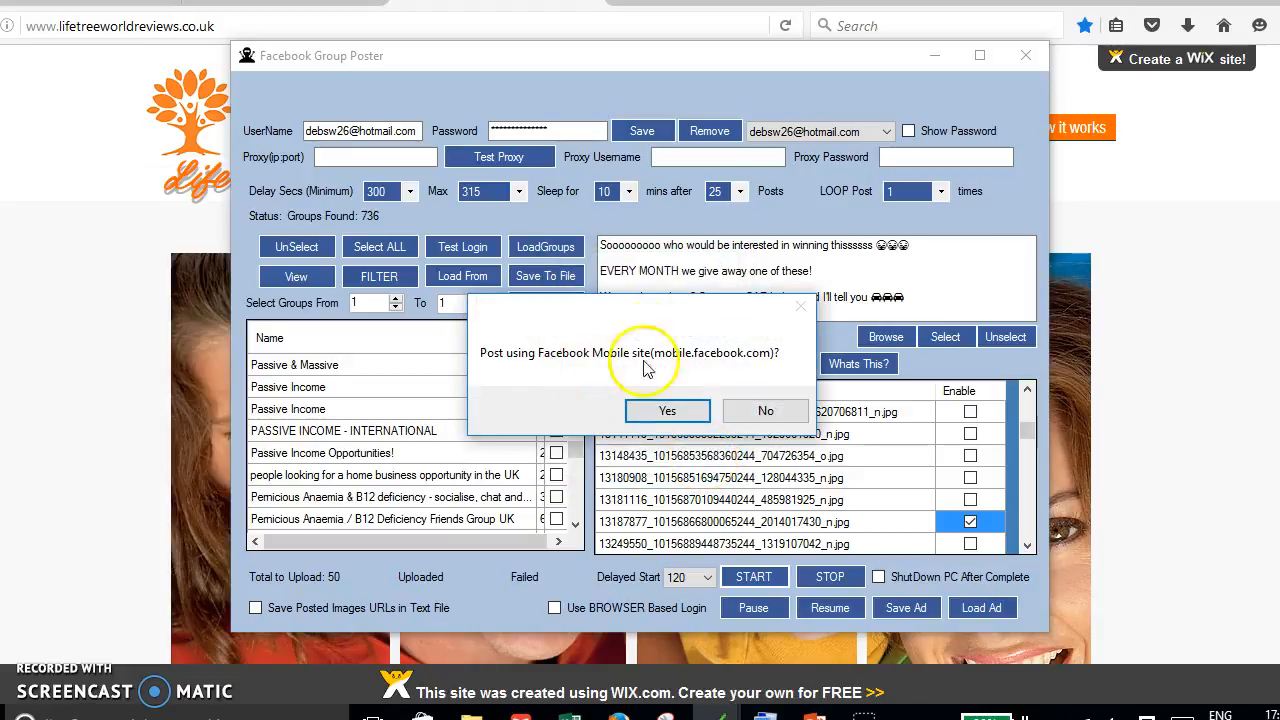
left_click(765, 414)
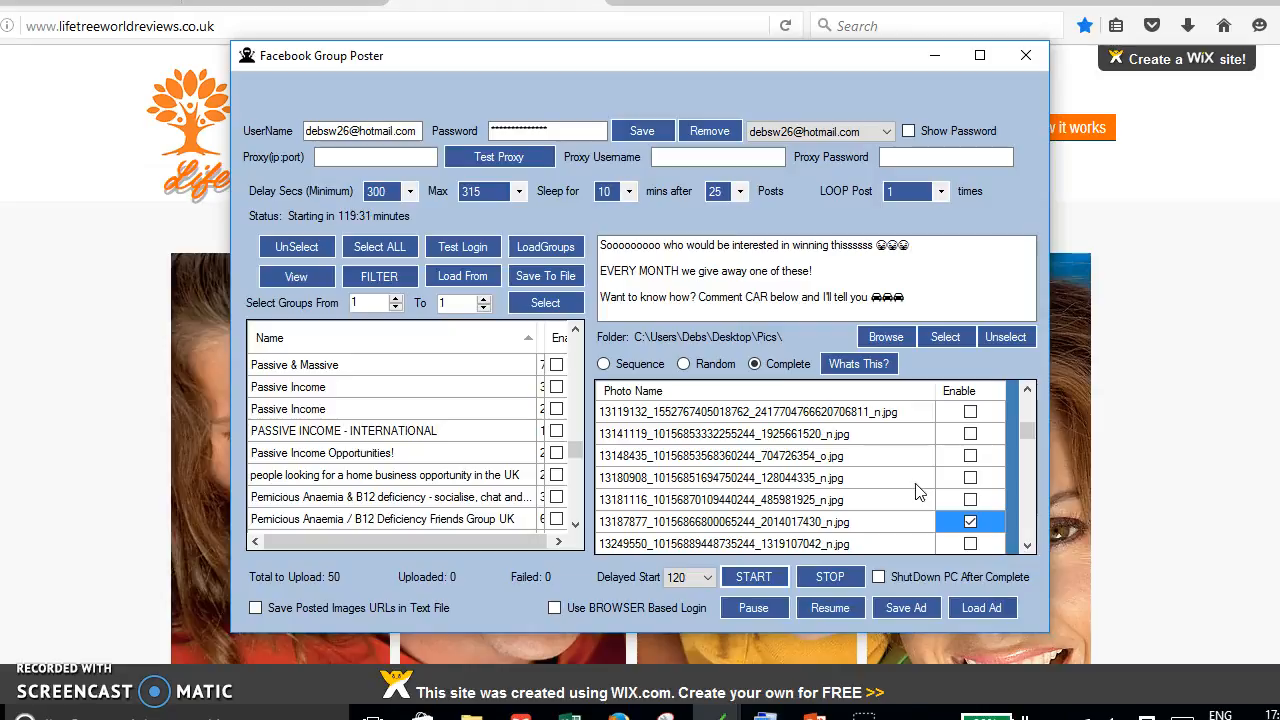
left_click(761, 611)
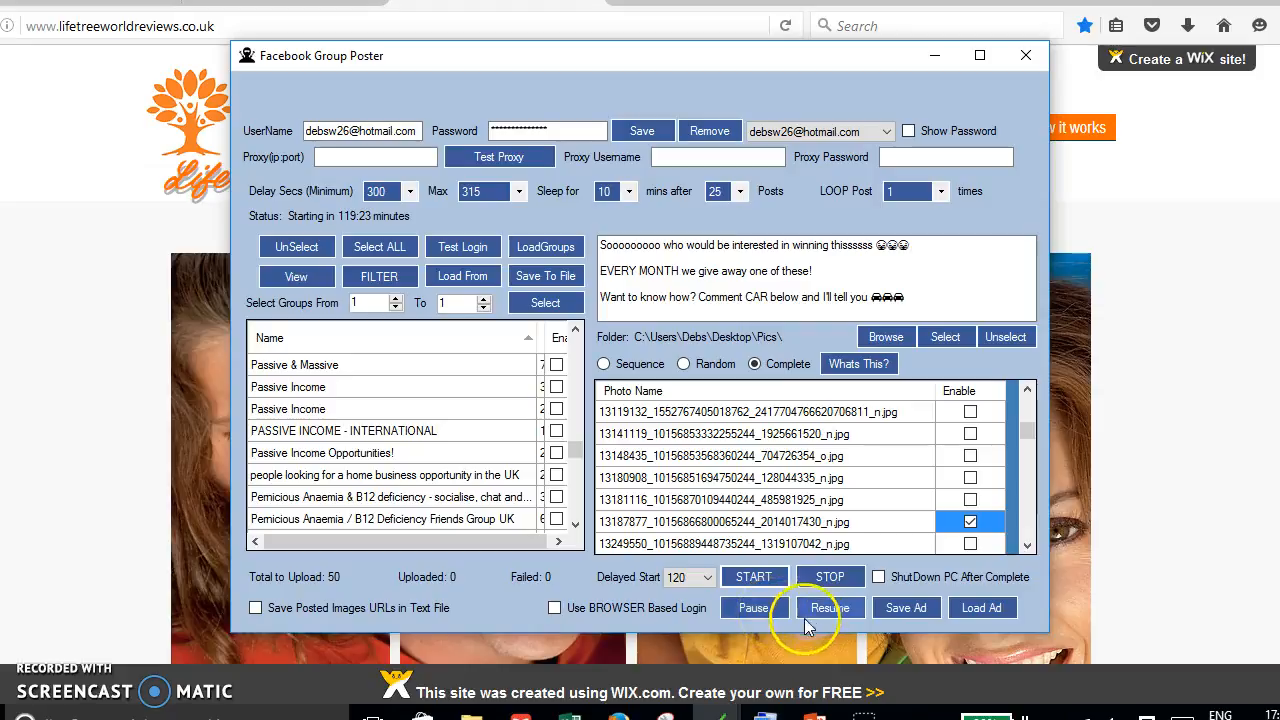
left_click(834, 580)
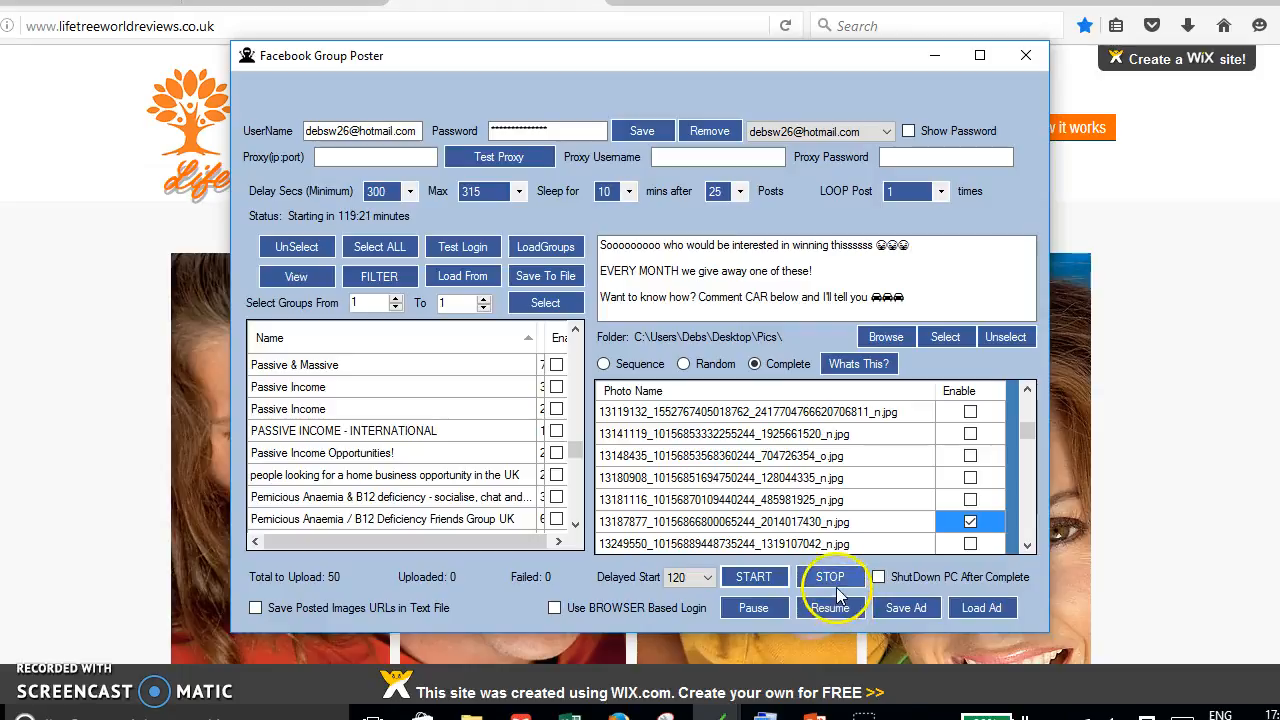